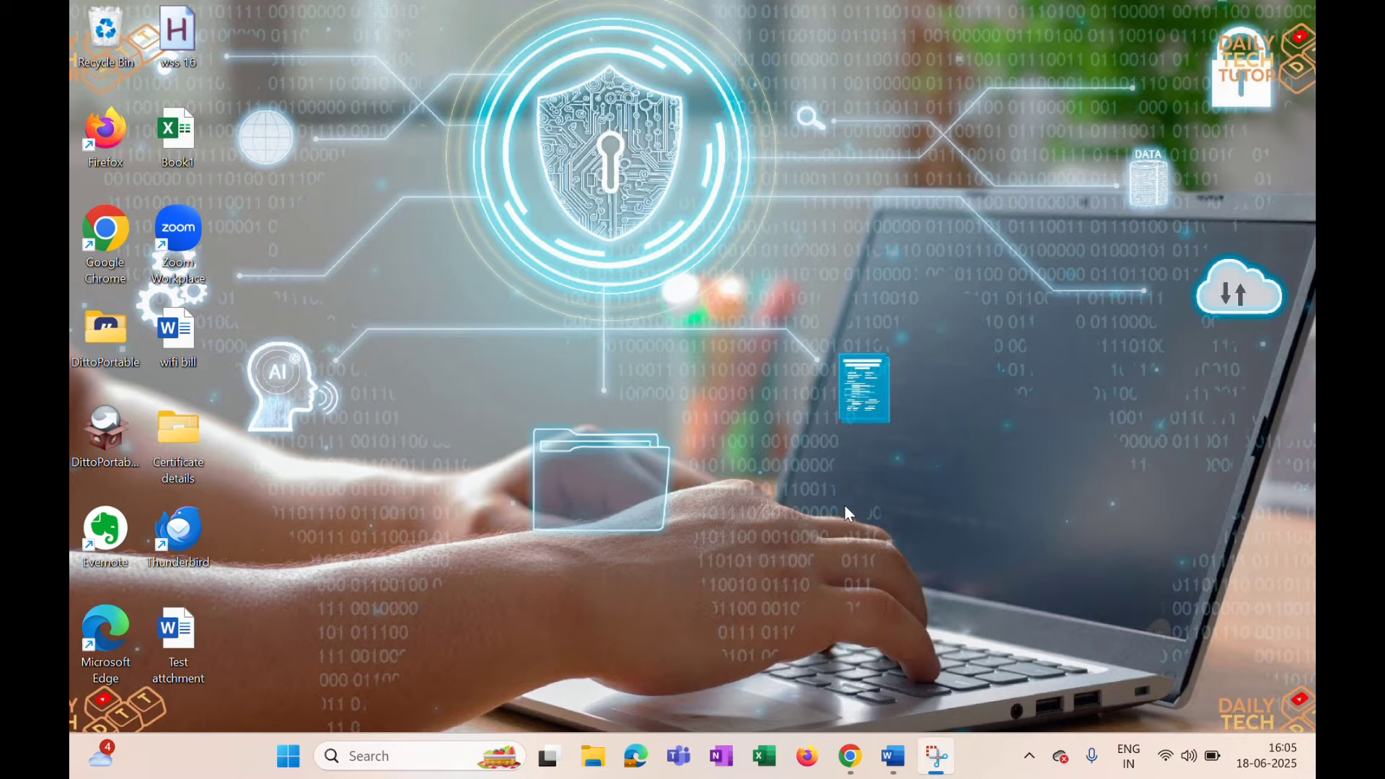
{"action": "mouse_move", "coordinate": [851, 756]}
{"action": "left_click", "coordinate": [923, 646]}
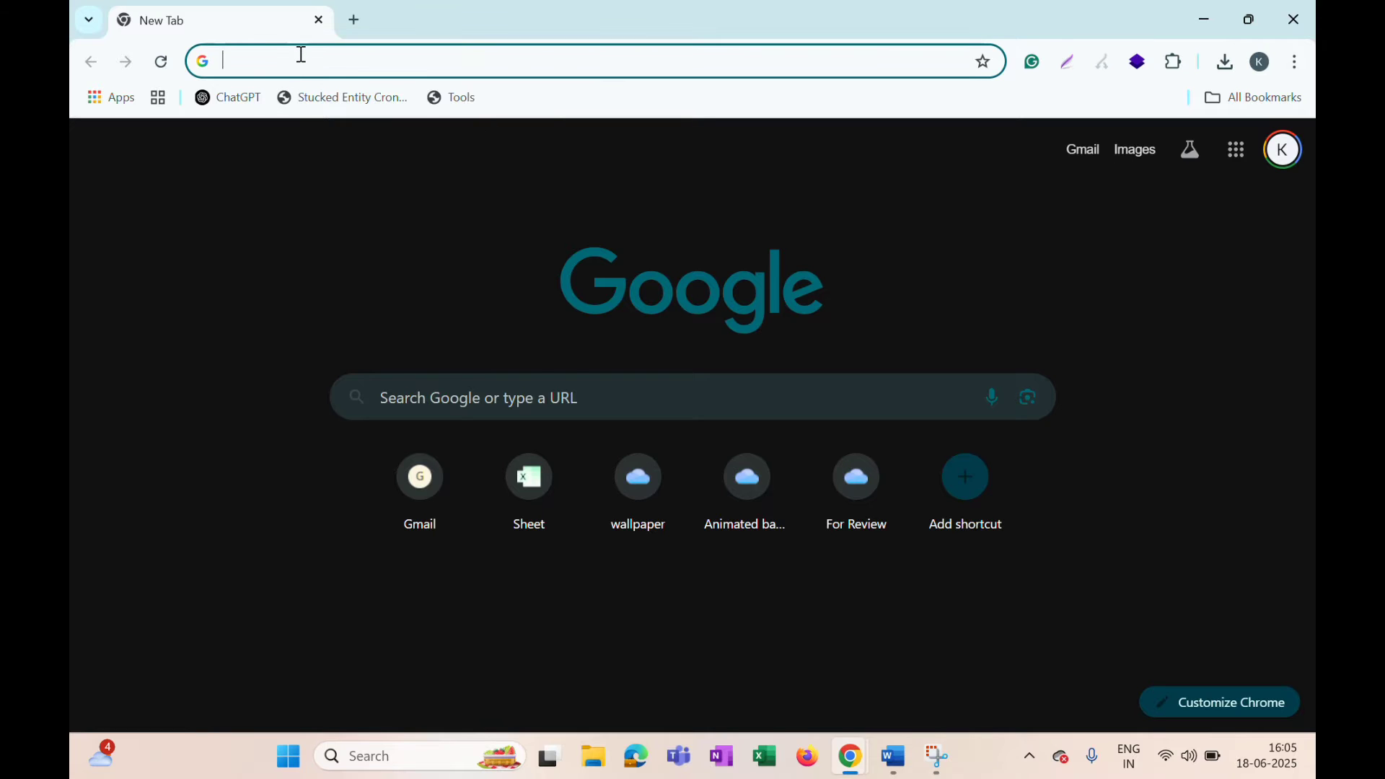
{"action": "type", "text": "https://tldv.io"}
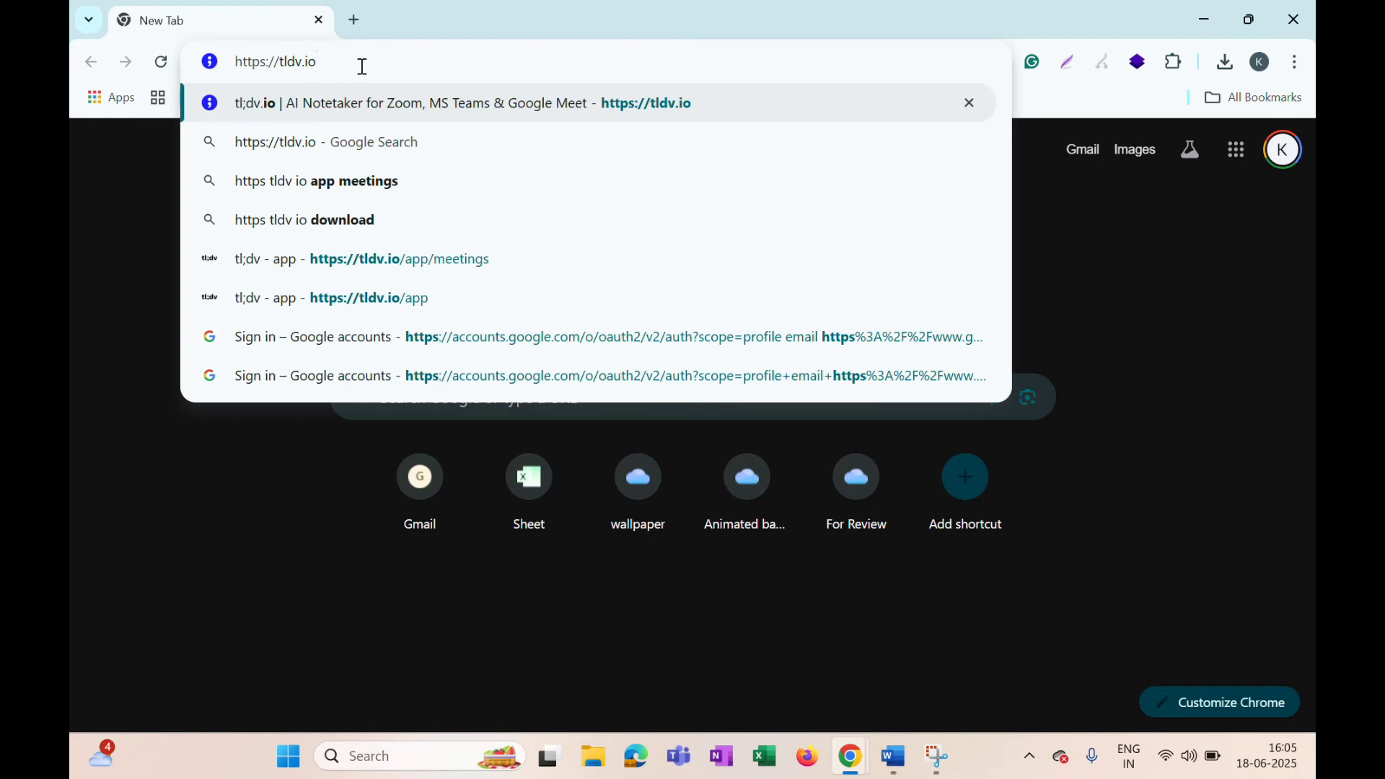
{"action": "key", "text": "Return"}
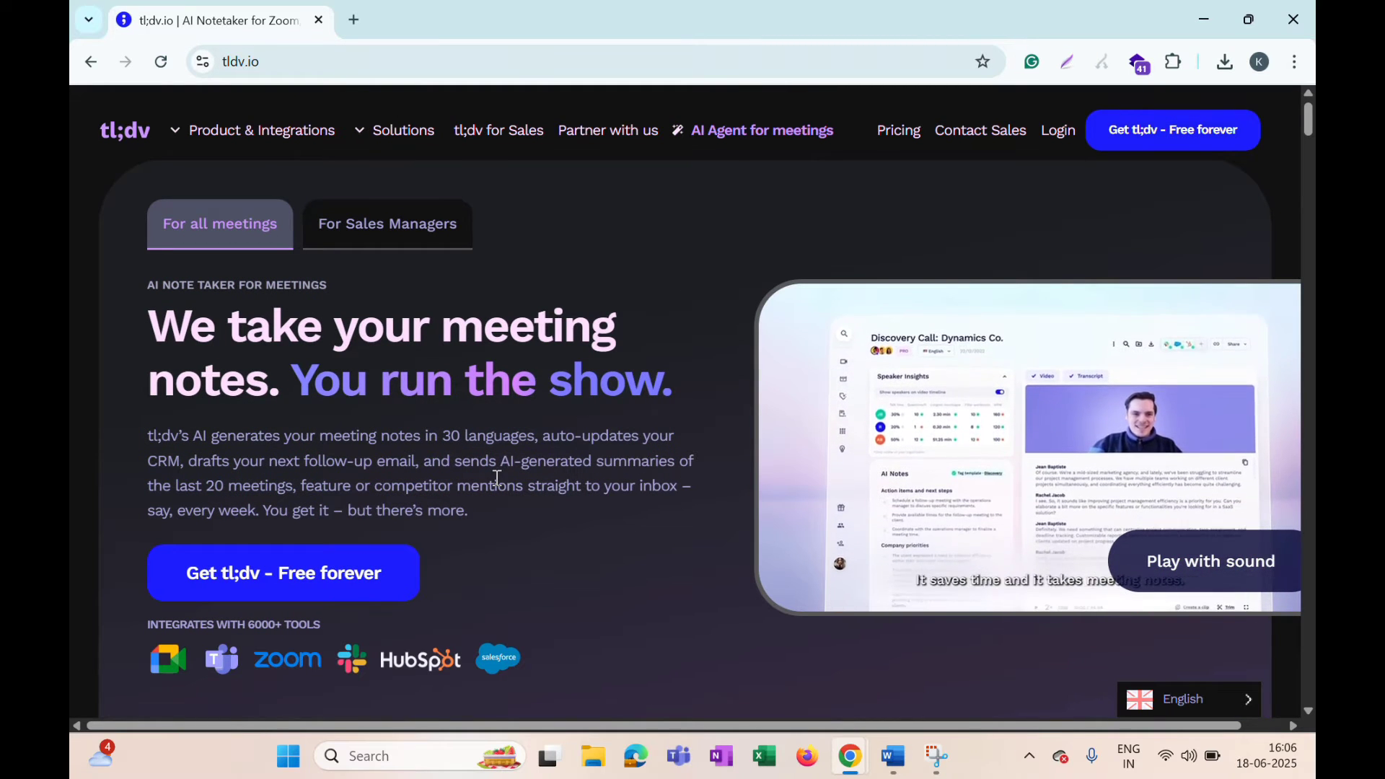
{"action": "left_click", "coordinate": [272, 582]}
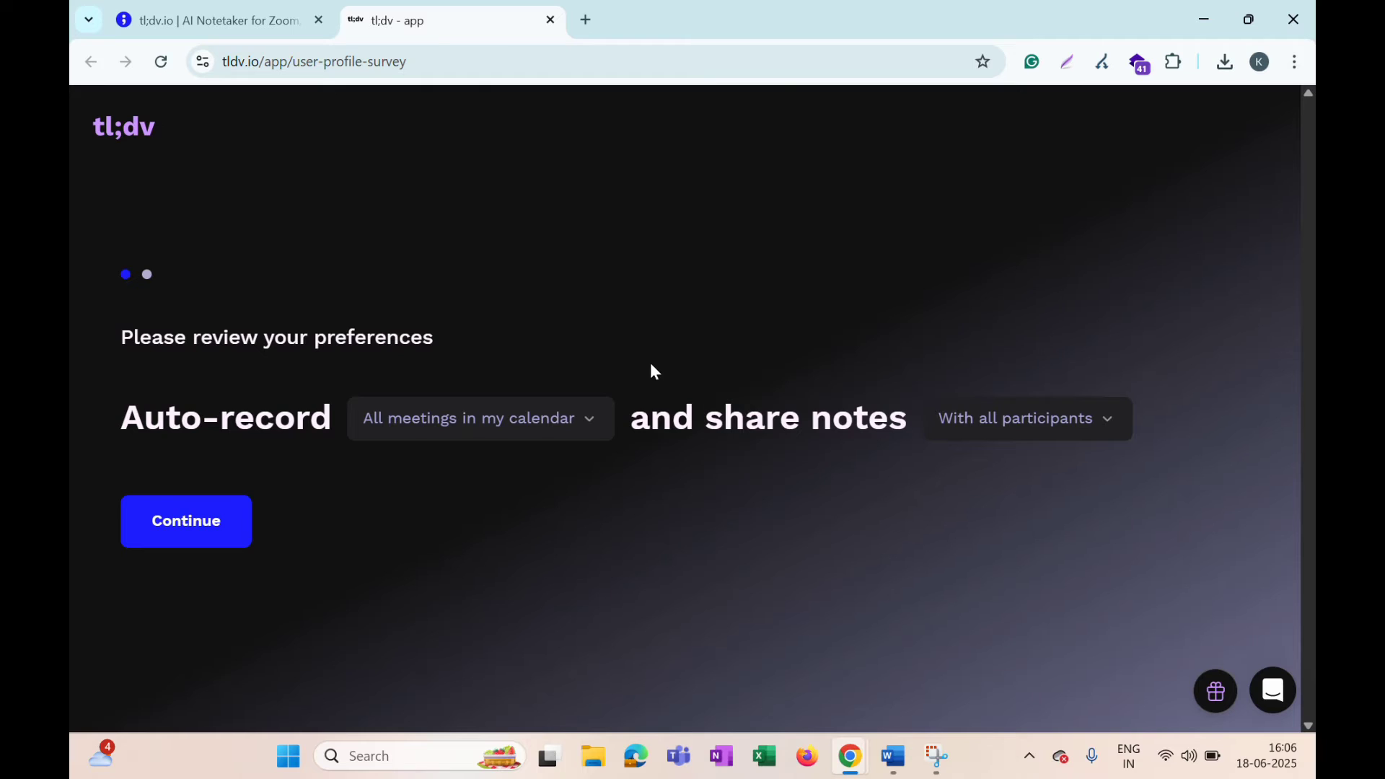
Keep auto-recording for all meetings in the calendar and note sharing with all participants, and continue to the profile questions.
{"action": "left_click", "coordinate": [414, 418]}
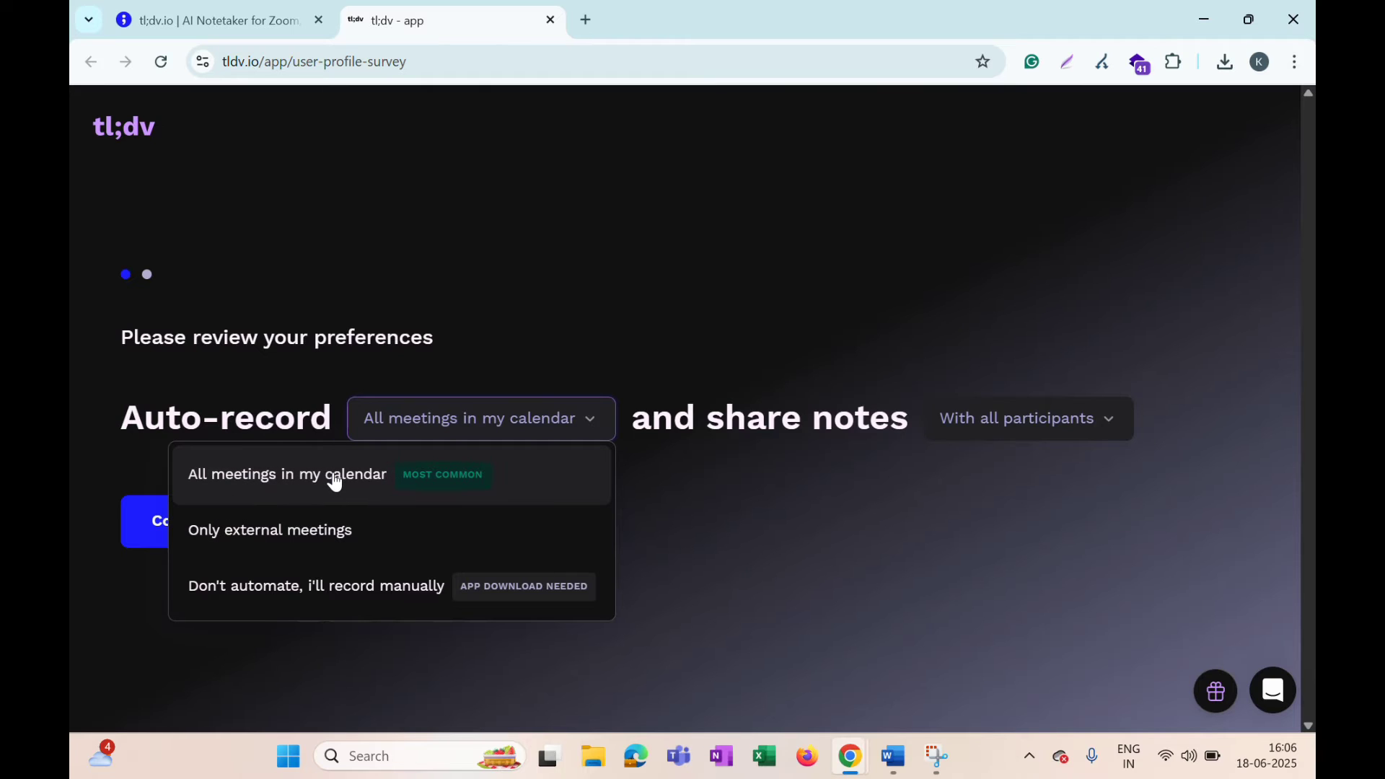
{"action": "left_click", "coordinate": [229, 496]}
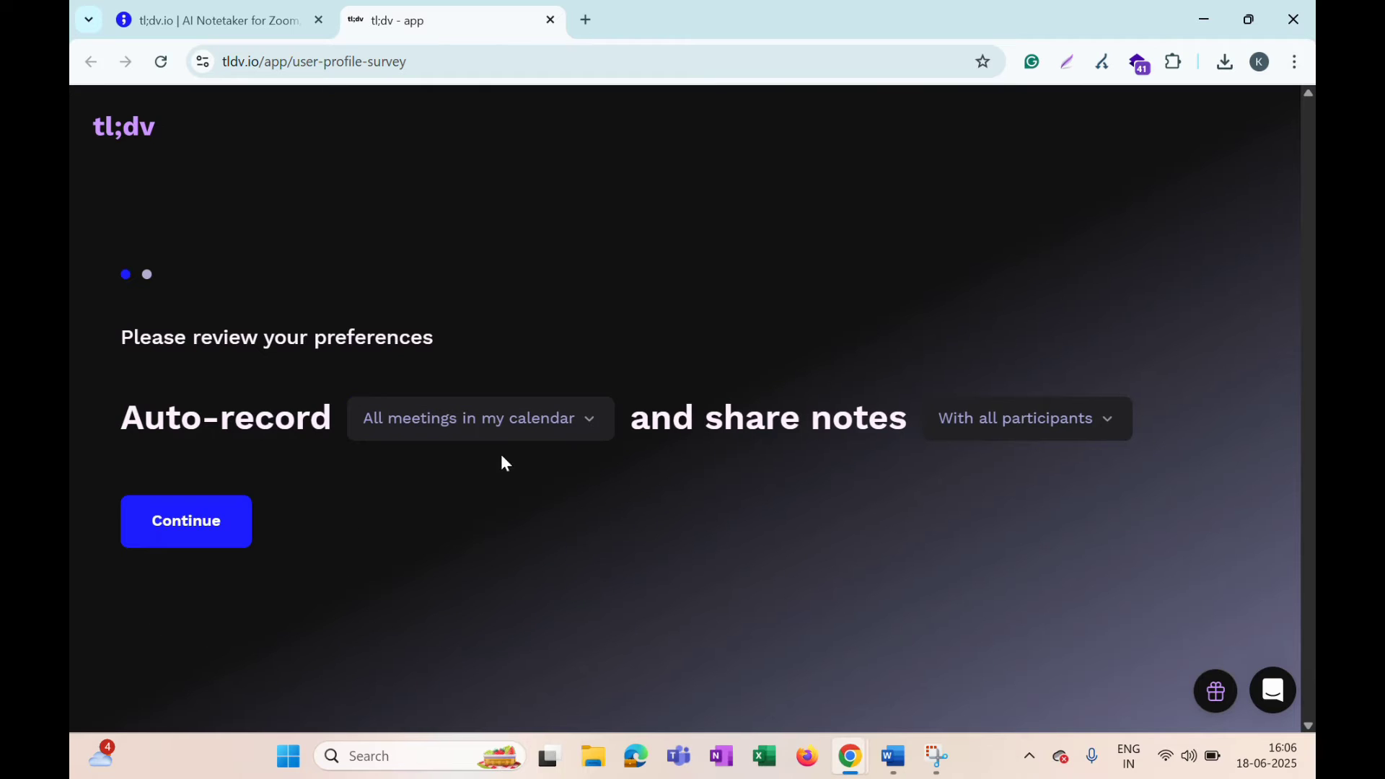
{"action": "left_click", "coordinate": [520, 426]}
{"action": "left_click", "coordinate": [456, 487]}
{"action": "left_click", "coordinate": [1018, 420]}
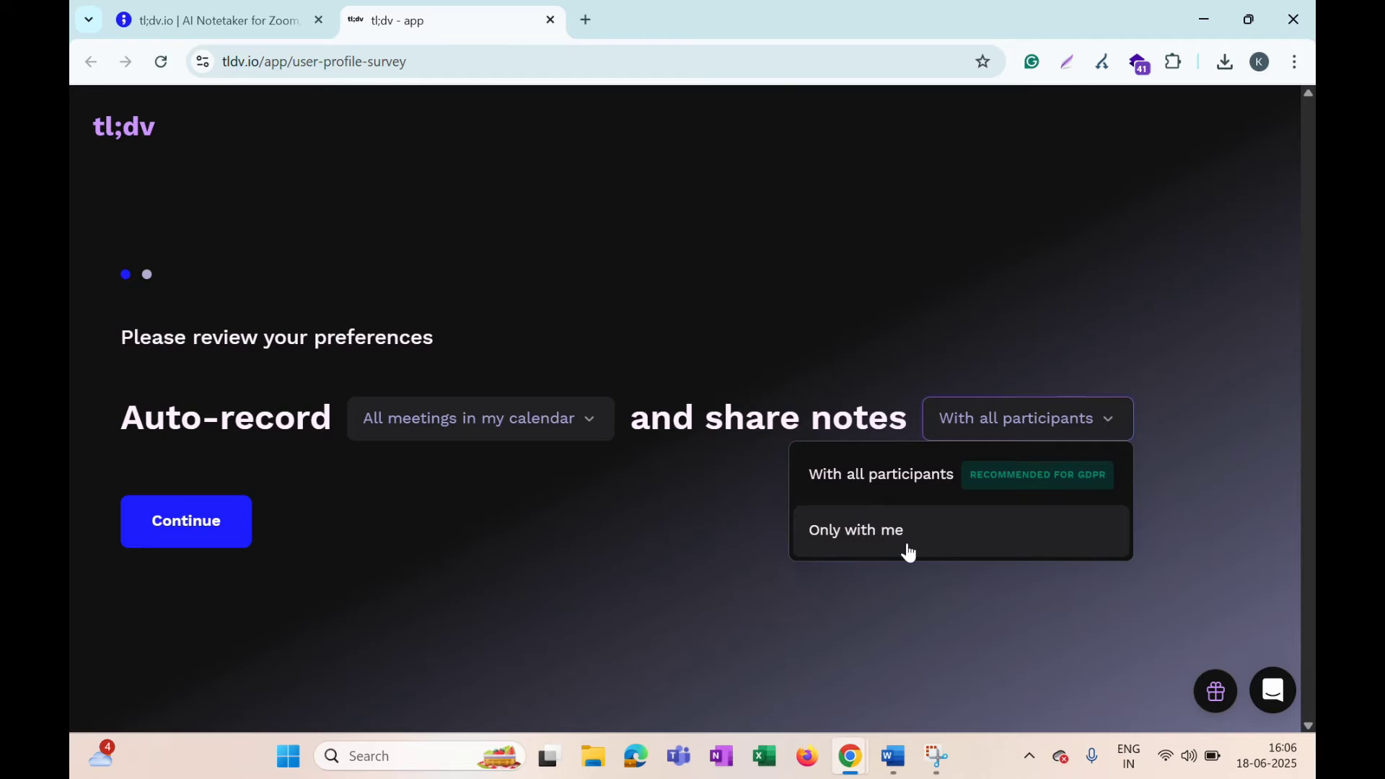
{"action": "left_click", "coordinate": [430, 577]}
{"action": "left_click", "coordinate": [174, 517]}
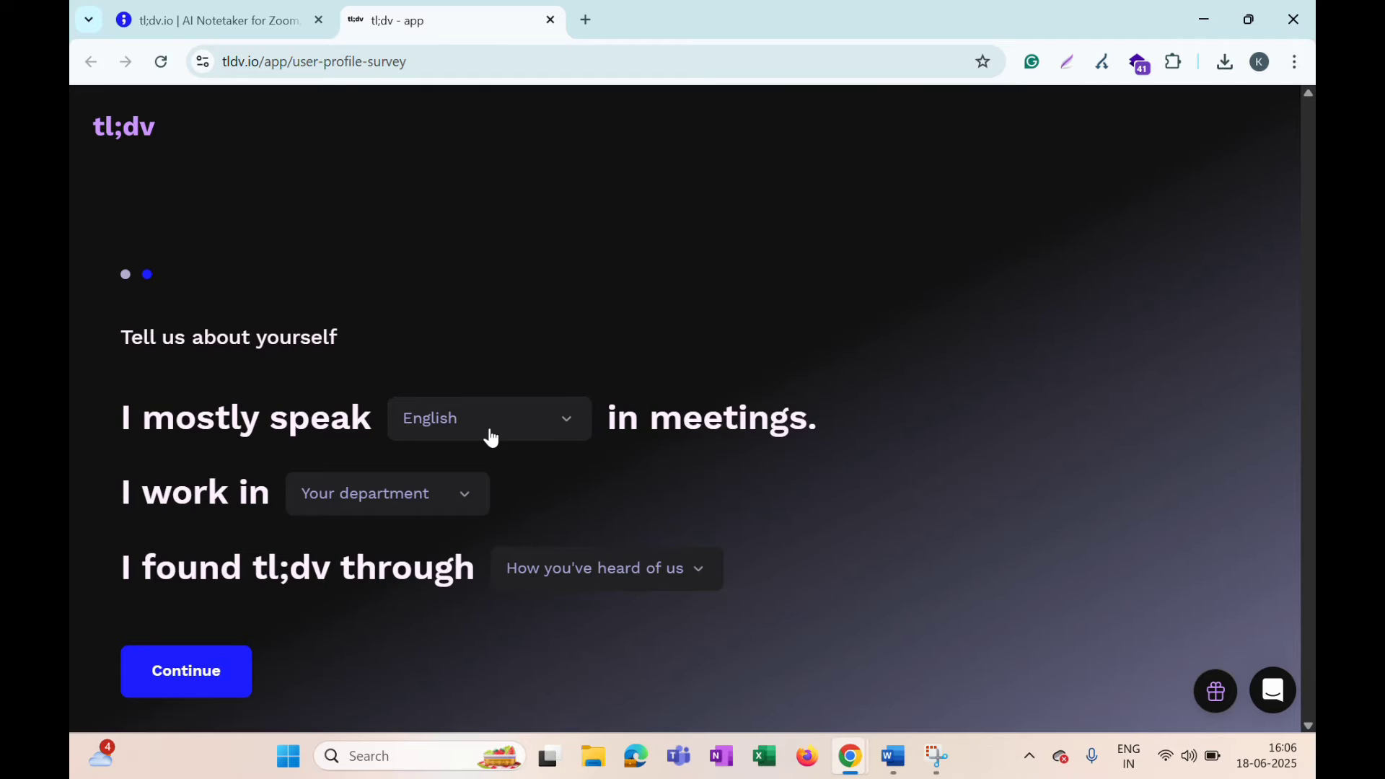
Look through the available meeting languages, leaving English selected.
{"action": "left_click", "coordinate": [559, 433]}
{"action": "scroll", "coordinate": [512, 207], "scroll_direction": "down", "scroll_amount": 5}
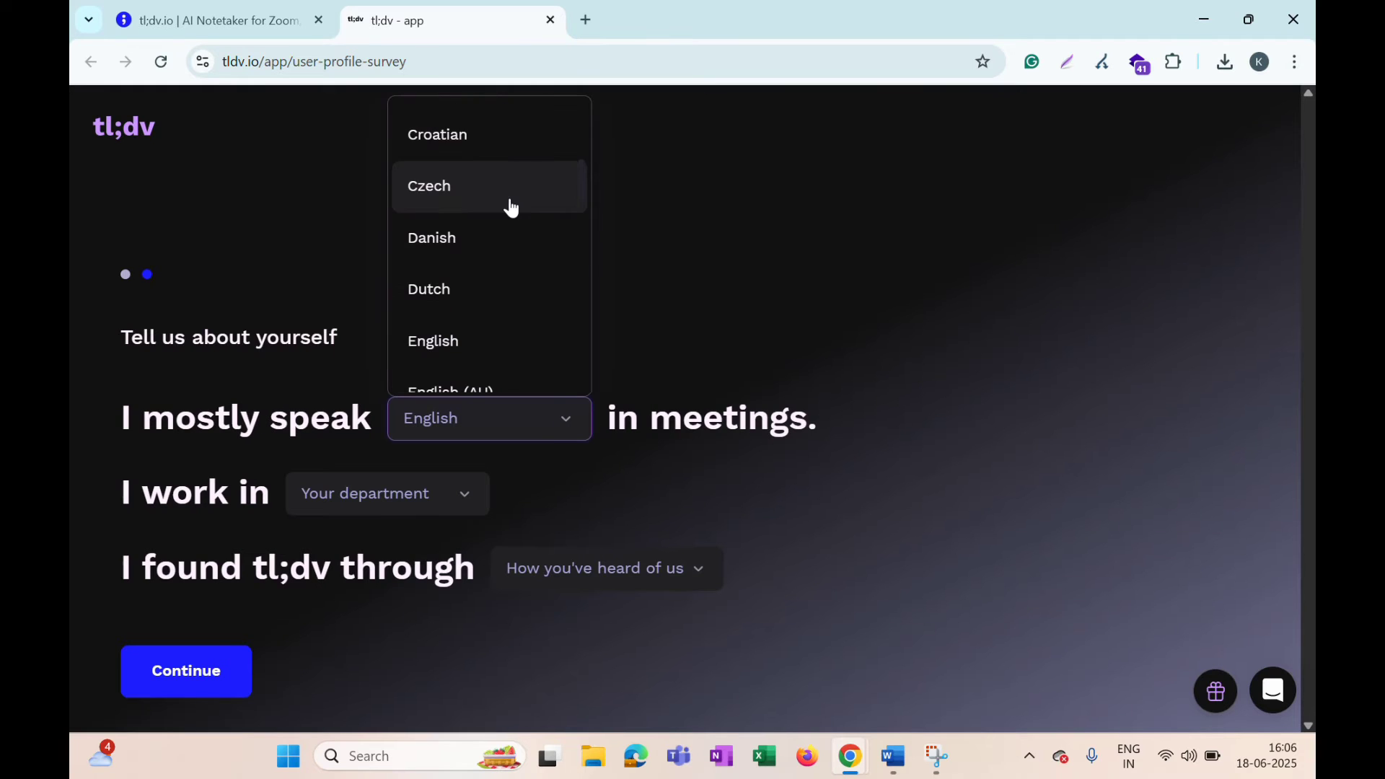
{"action": "scroll", "coordinate": [512, 208], "scroll_direction": "down", "scroll_amount": 2}
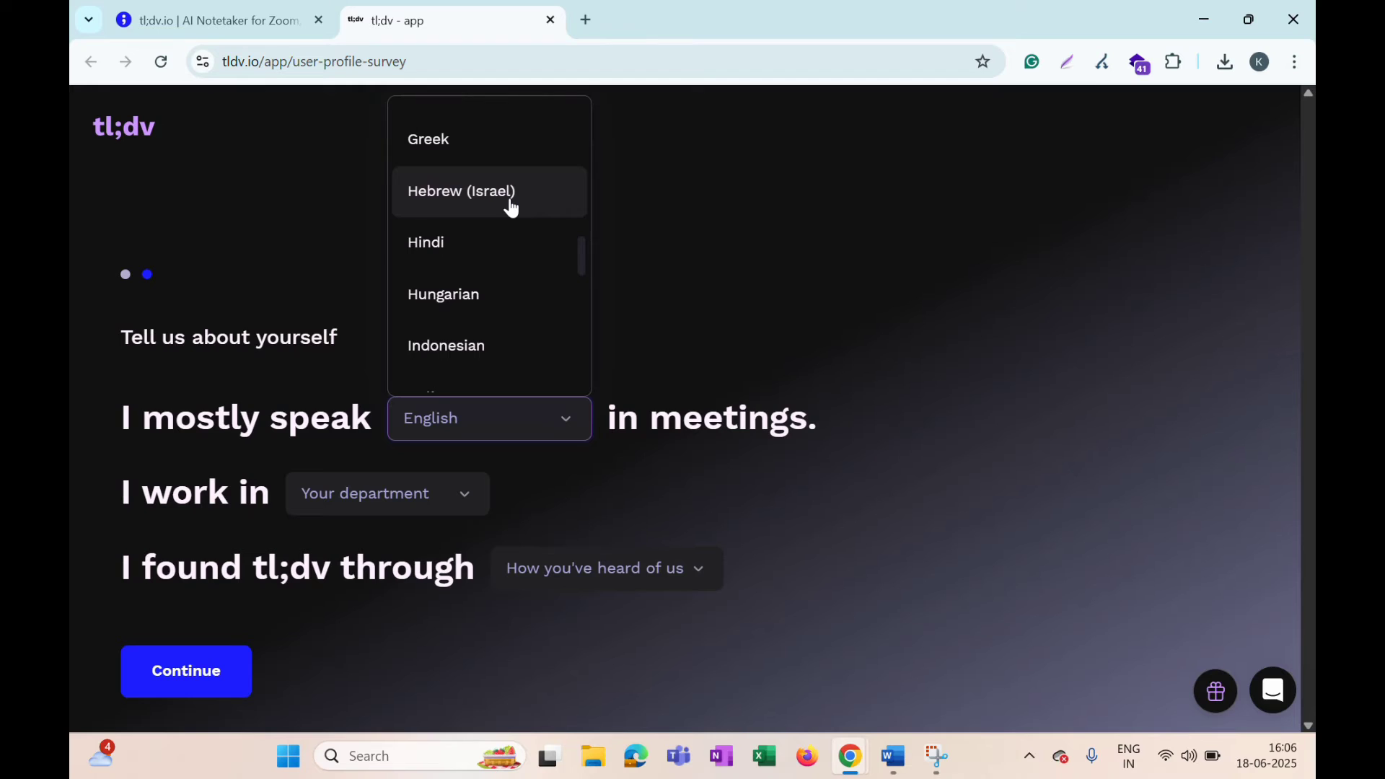
{"action": "scroll", "coordinate": [511, 208], "scroll_direction": "down", "scroll_amount": 2}
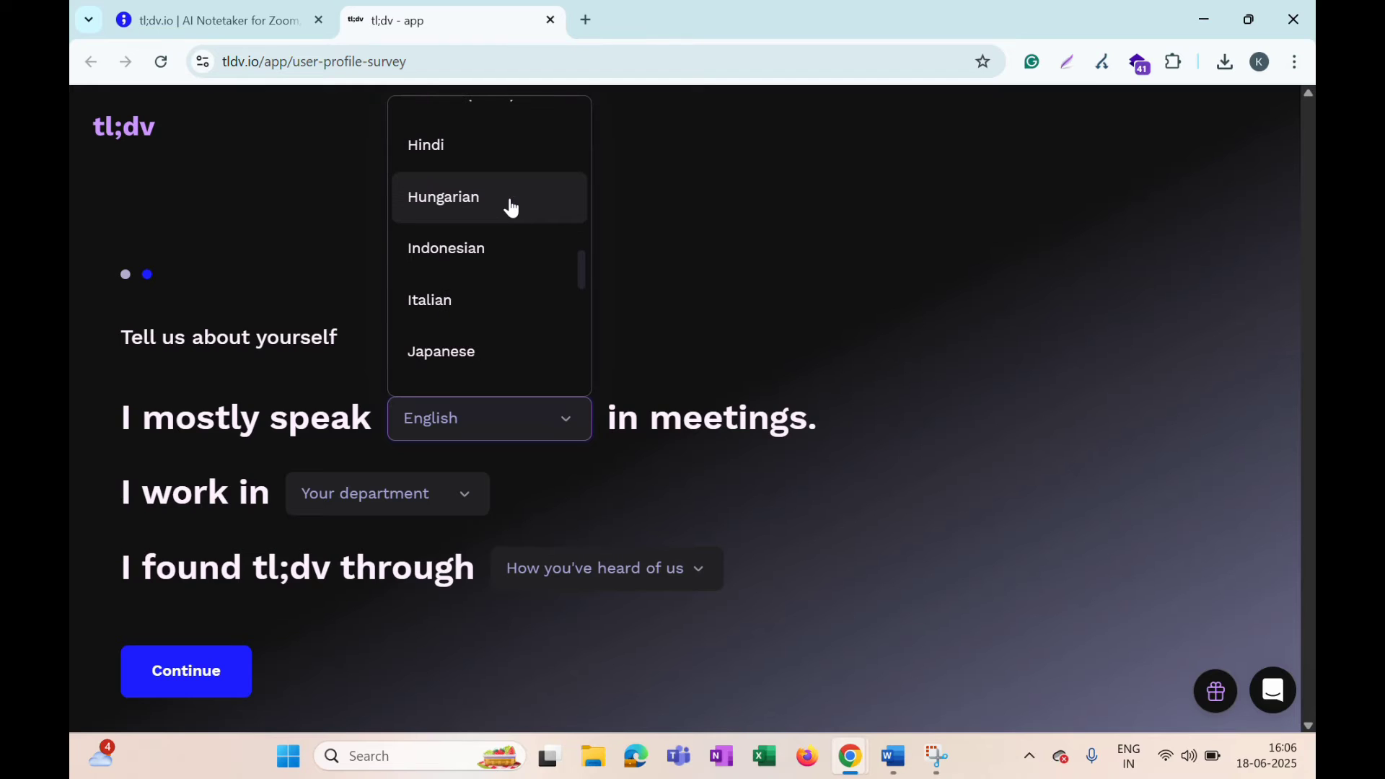
{"action": "left_click", "coordinate": [676, 236]}
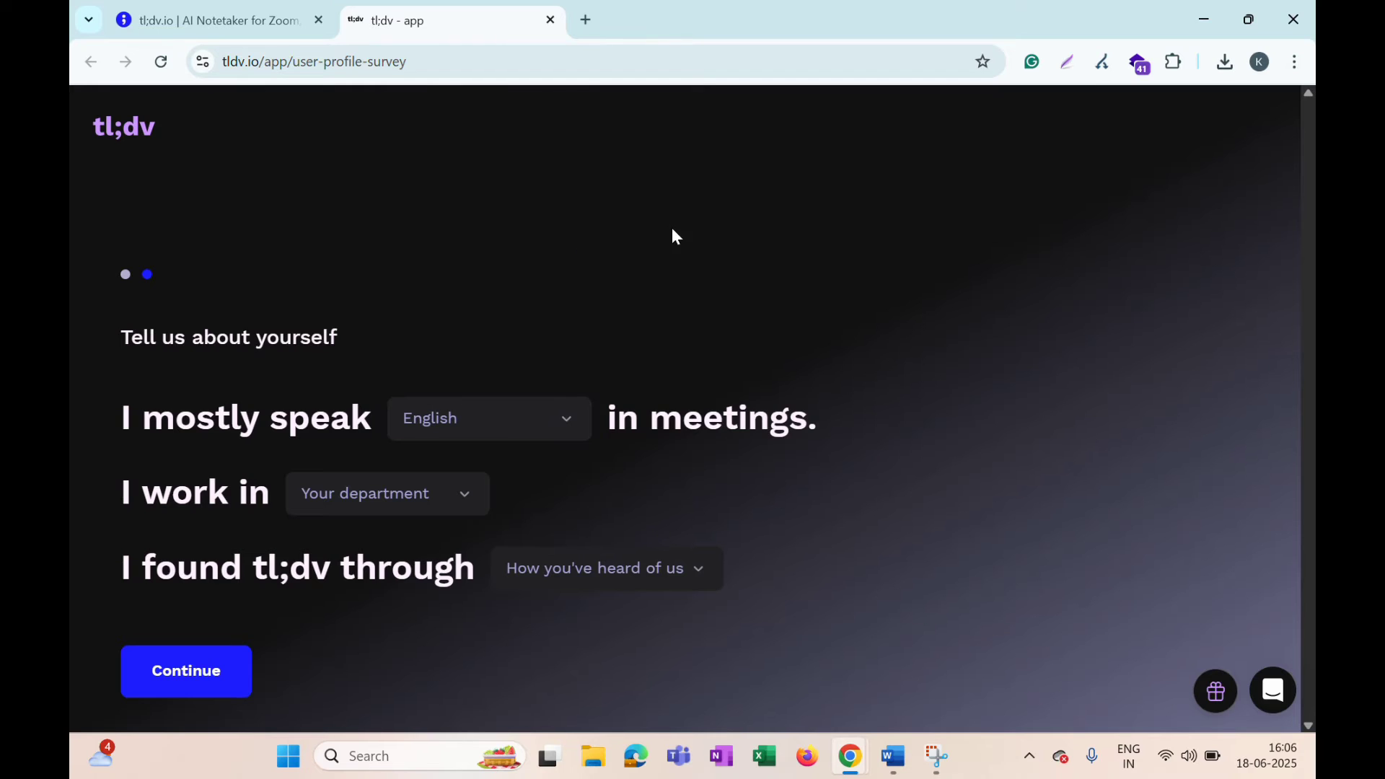
Set the work department to Other and the team size to 2-5.
{"action": "left_click", "coordinate": [388, 496]}
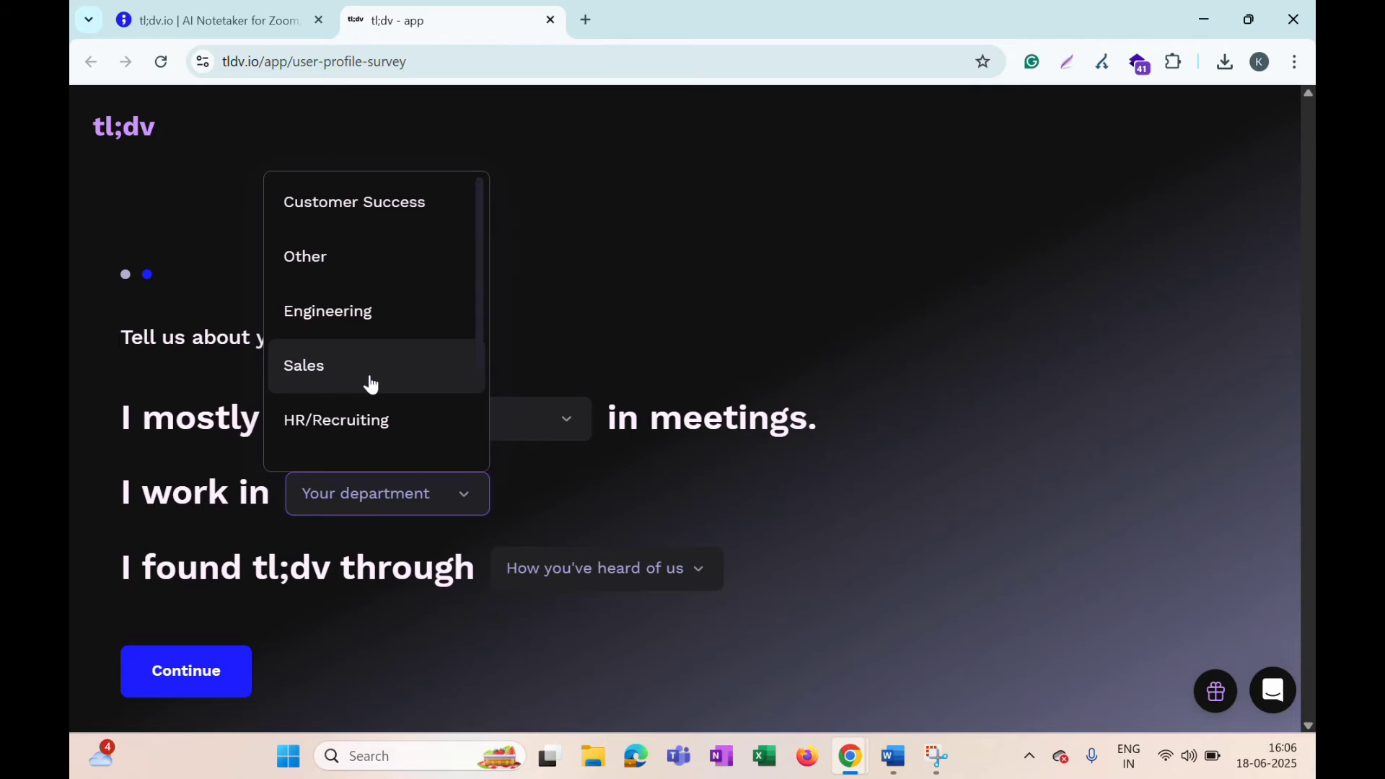
{"action": "scroll", "coordinate": [372, 384], "scroll_direction": "down", "scroll_amount": 2}
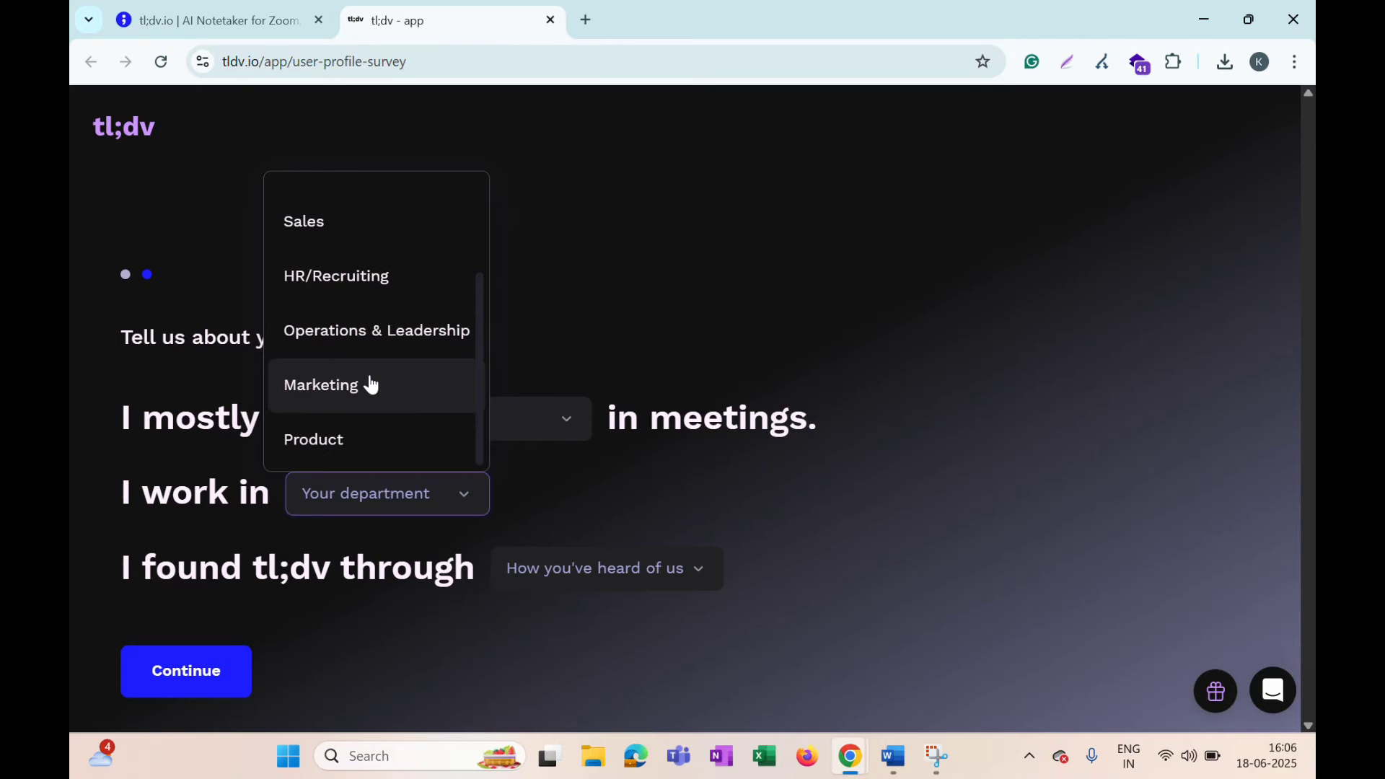
{"action": "scroll", "coordinate": [372, 383], "scroll_direction": "up", "scroll_amount": 2}
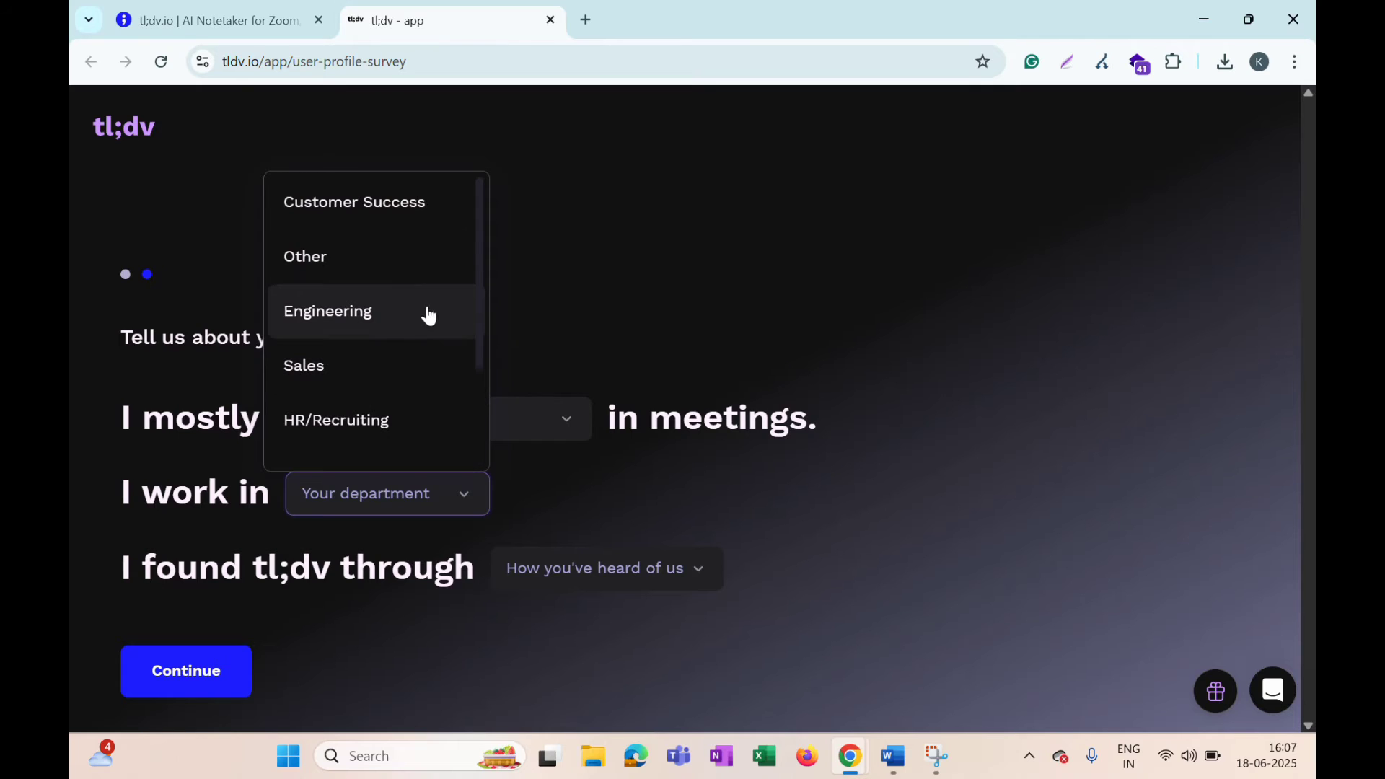
{"action": "left_click", "coordinate": [357, 278]}
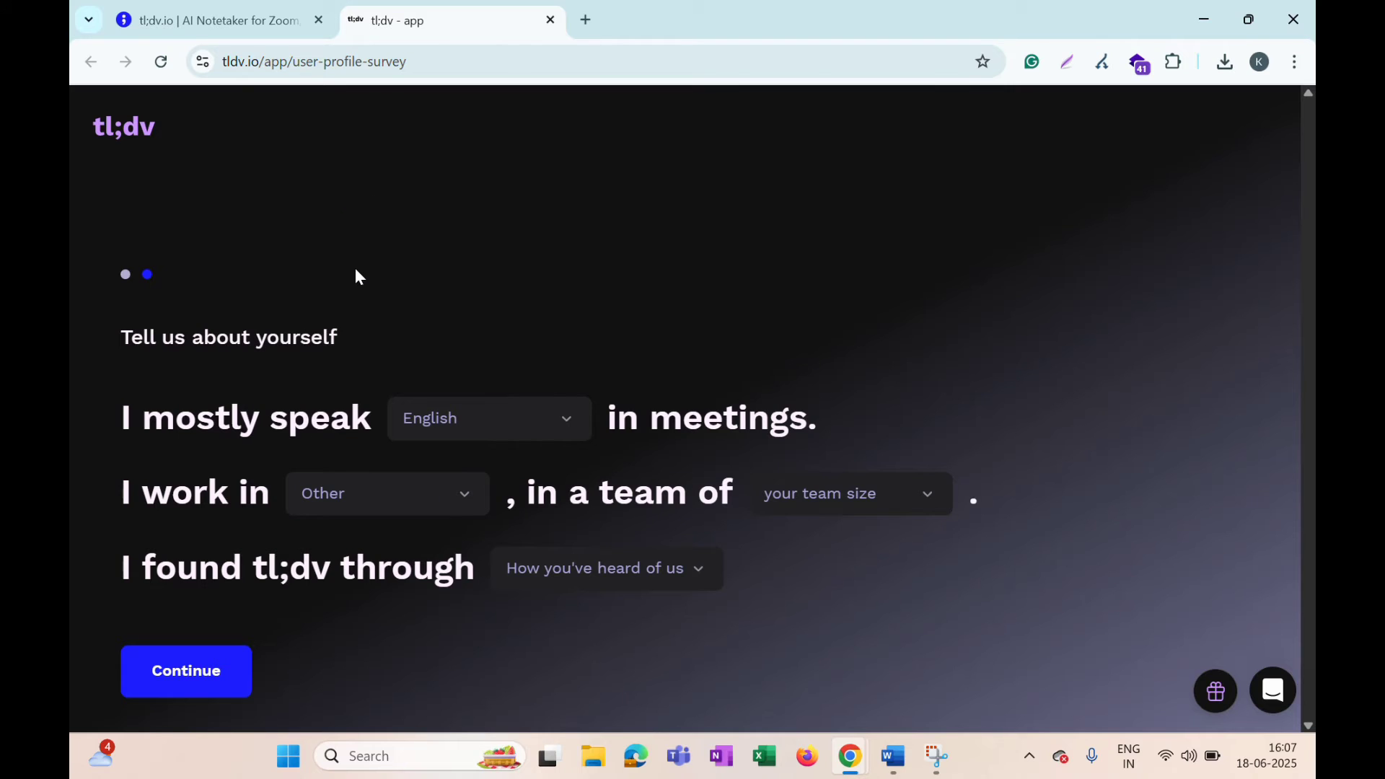
{"action": "left_click", "coordinate": [818, 515]}
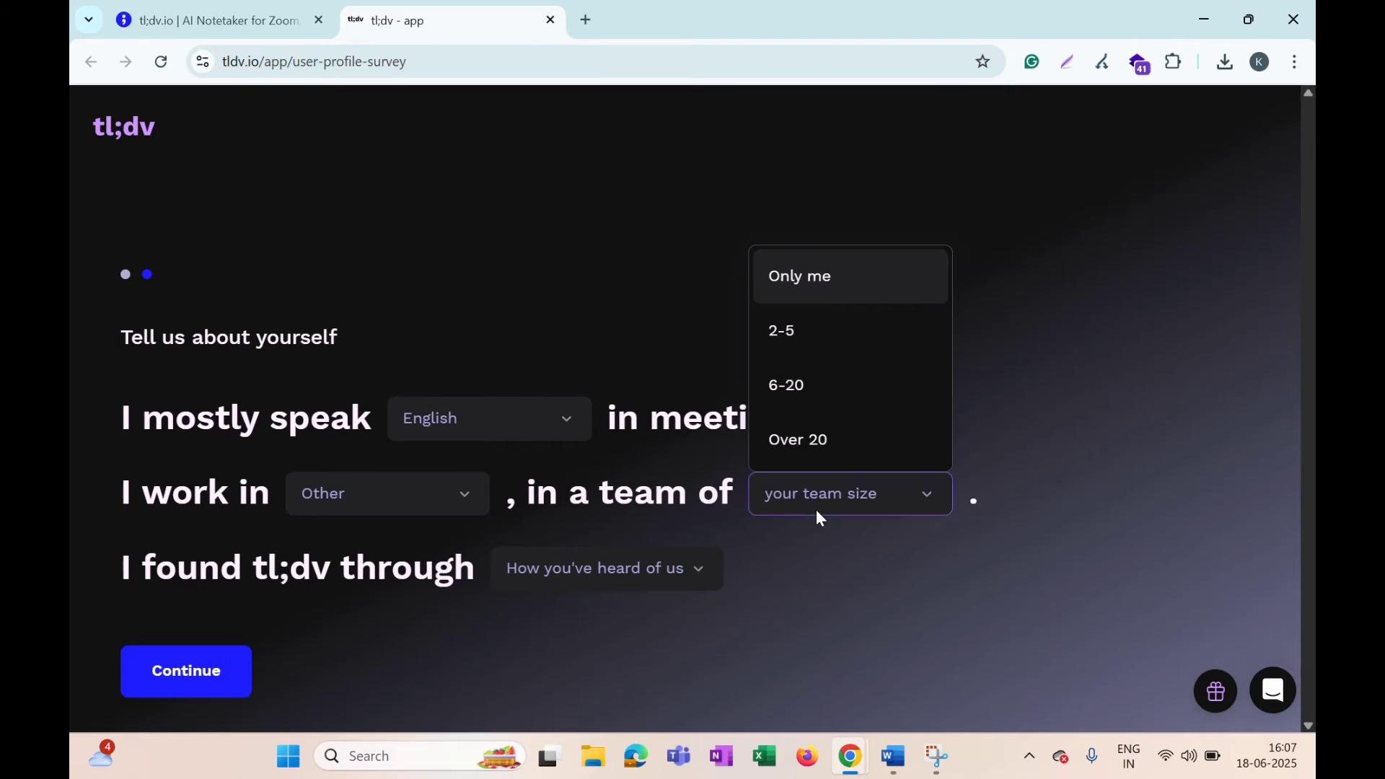
{"action": "left_click", "coordinate": [811, 341]}
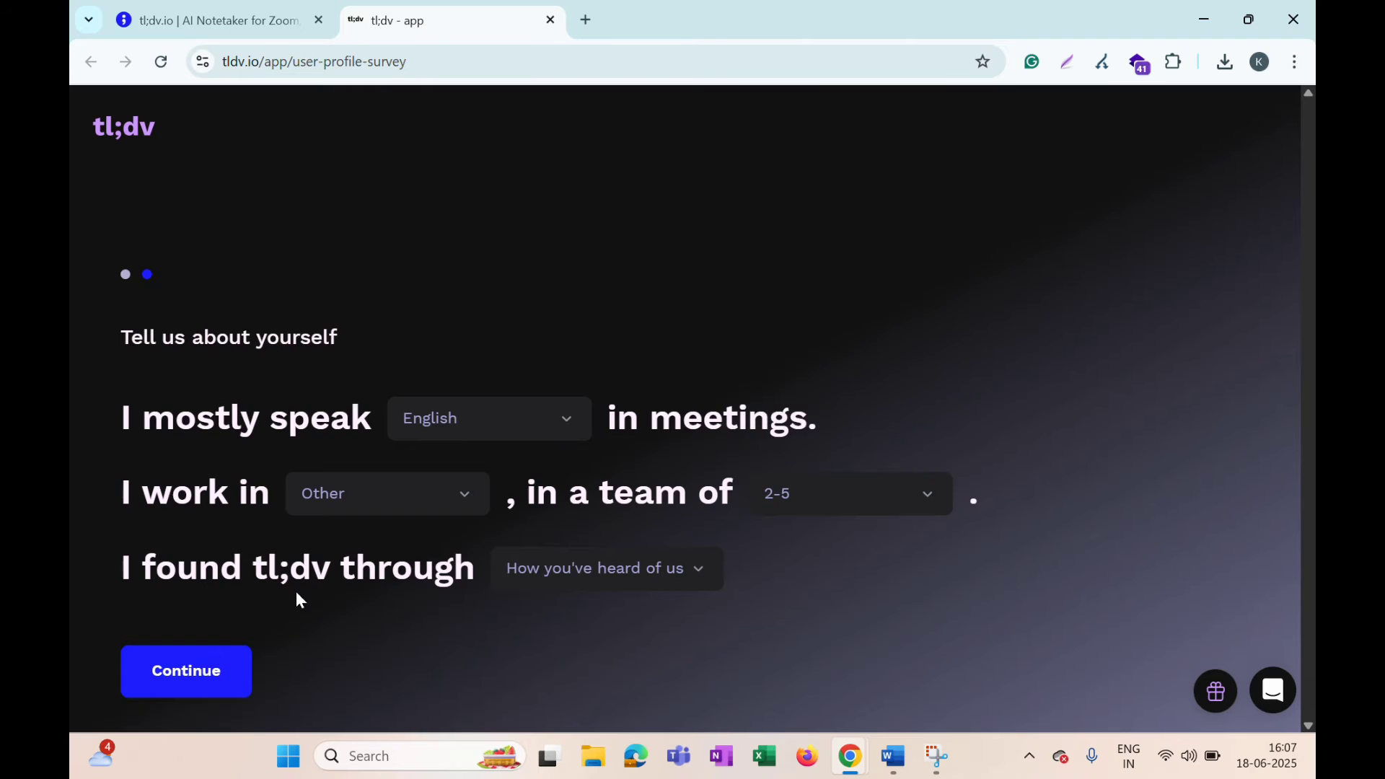
Answer how tl;dv was found with Other, more exactly Advertisement, and submit the survey.
{"action": "left_click", "coordinate": [593, 570]}
{"action": "left_click", "coordinate": [593, 515]}
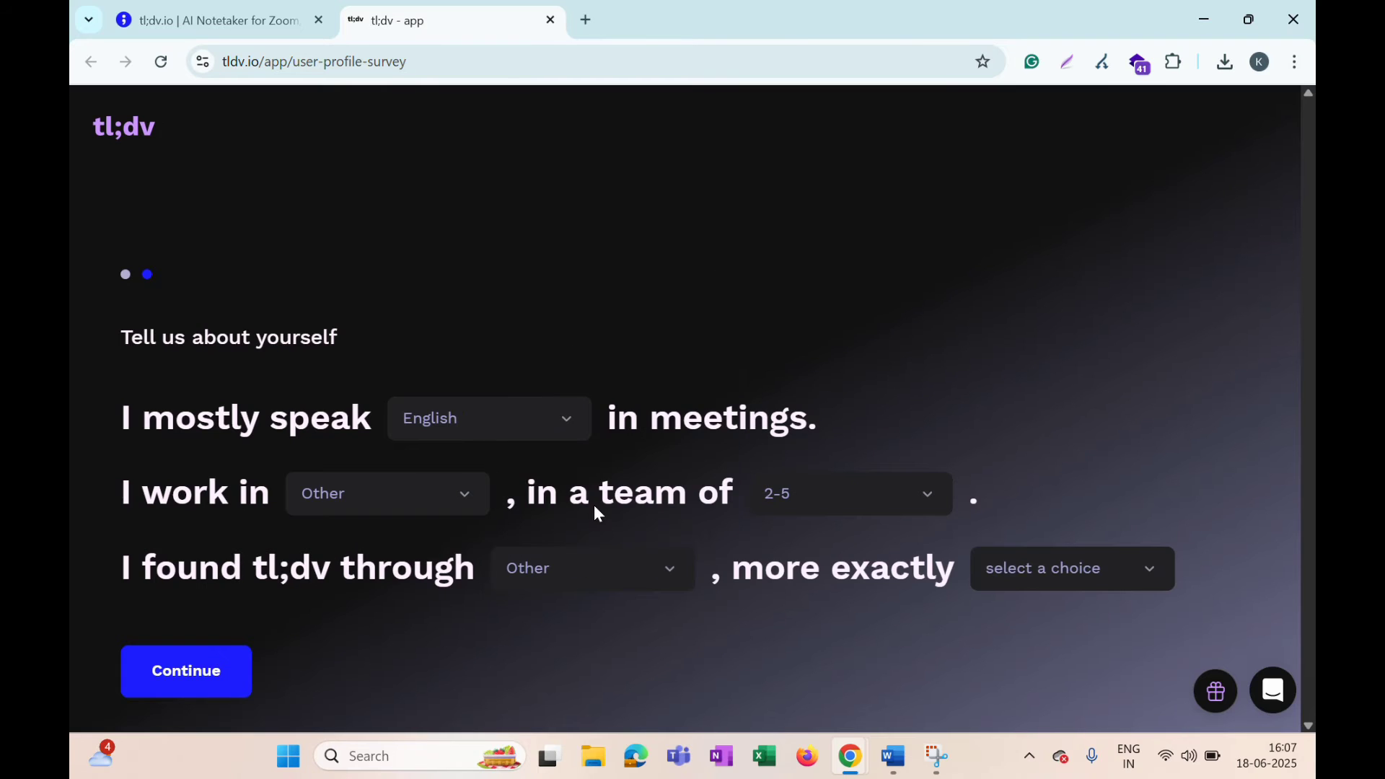
{"action": "left_click", "coordinate": [1012, 568]}
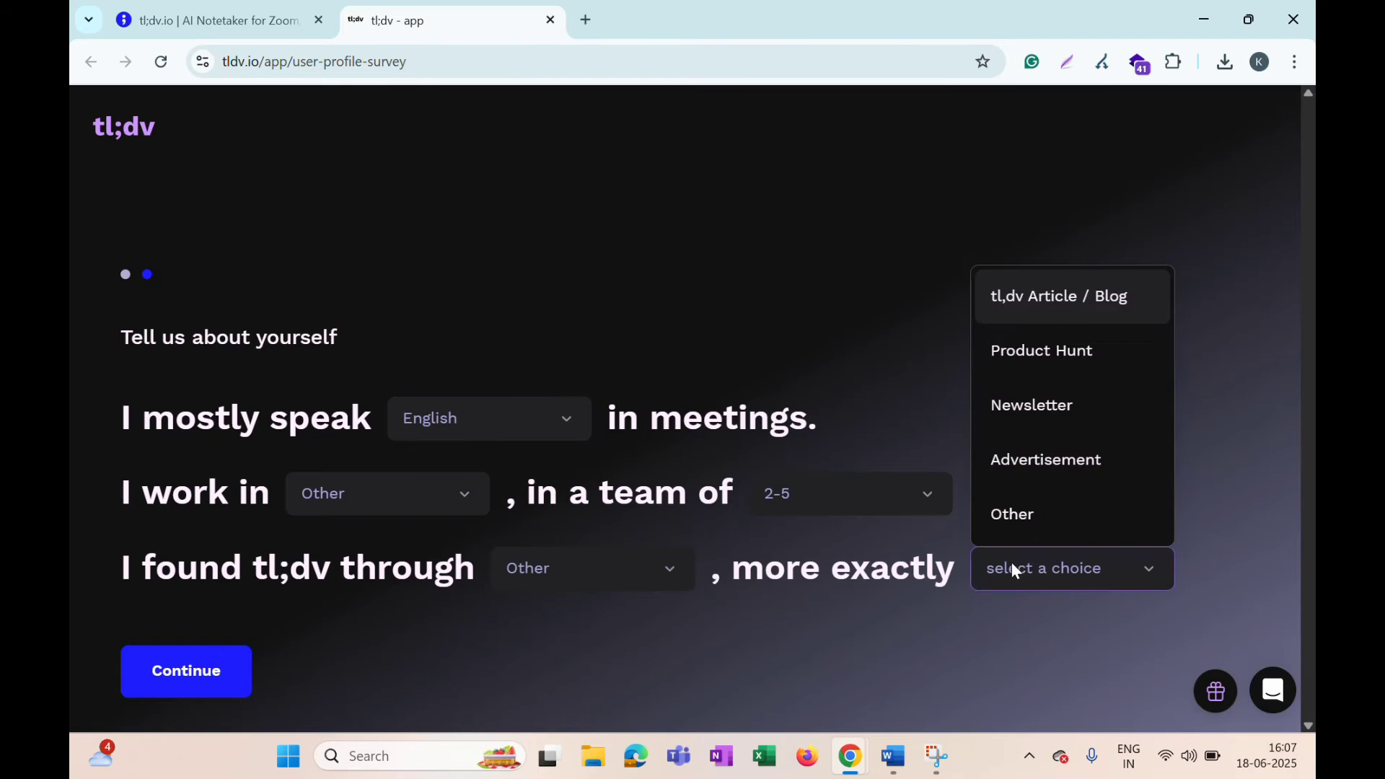
{"action": "left_click", "coordinate": [1021, 465]}
{"action": "left_click", "coordinate": [198, 656]}
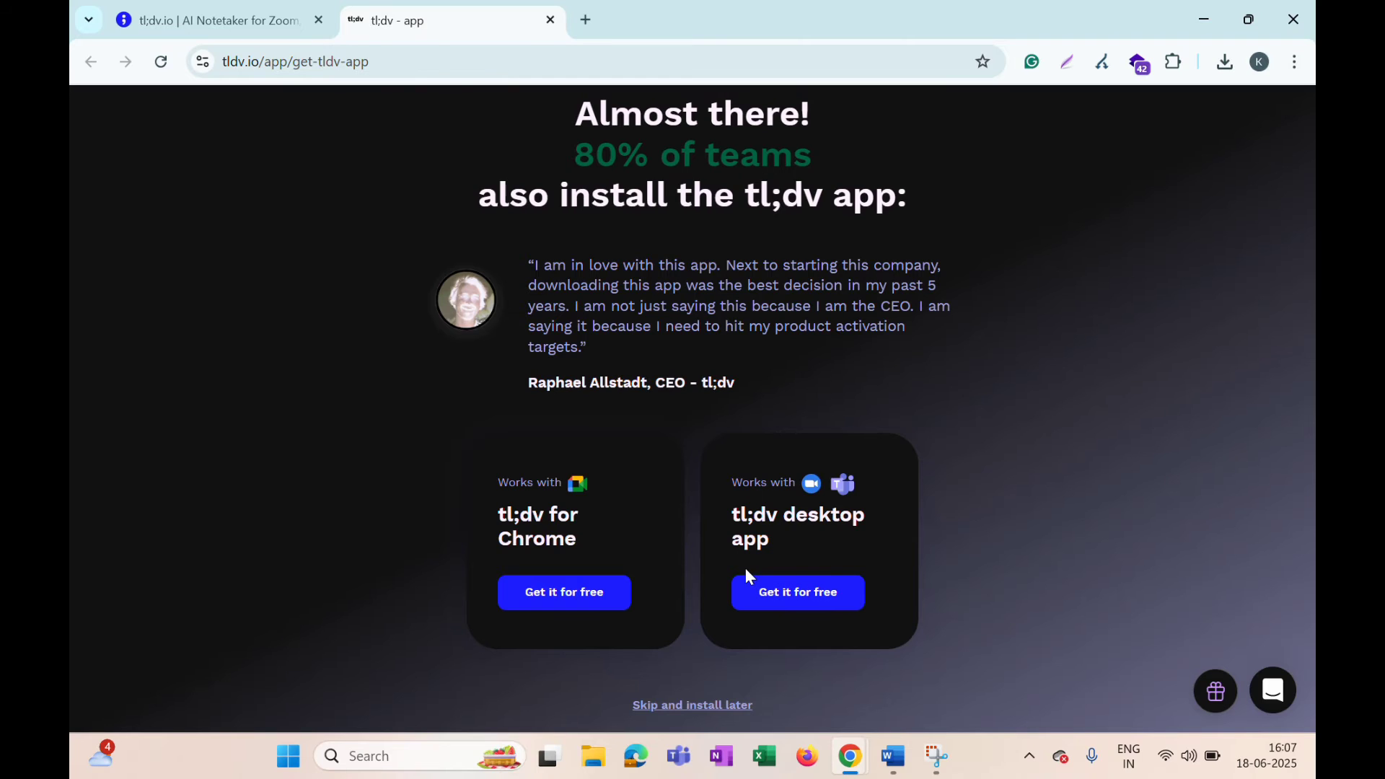
Skip the app installation for now and confirm the recapped auto-record and auto-share preferences.
{"action": "left_click", "coordinate": [680, 707]}
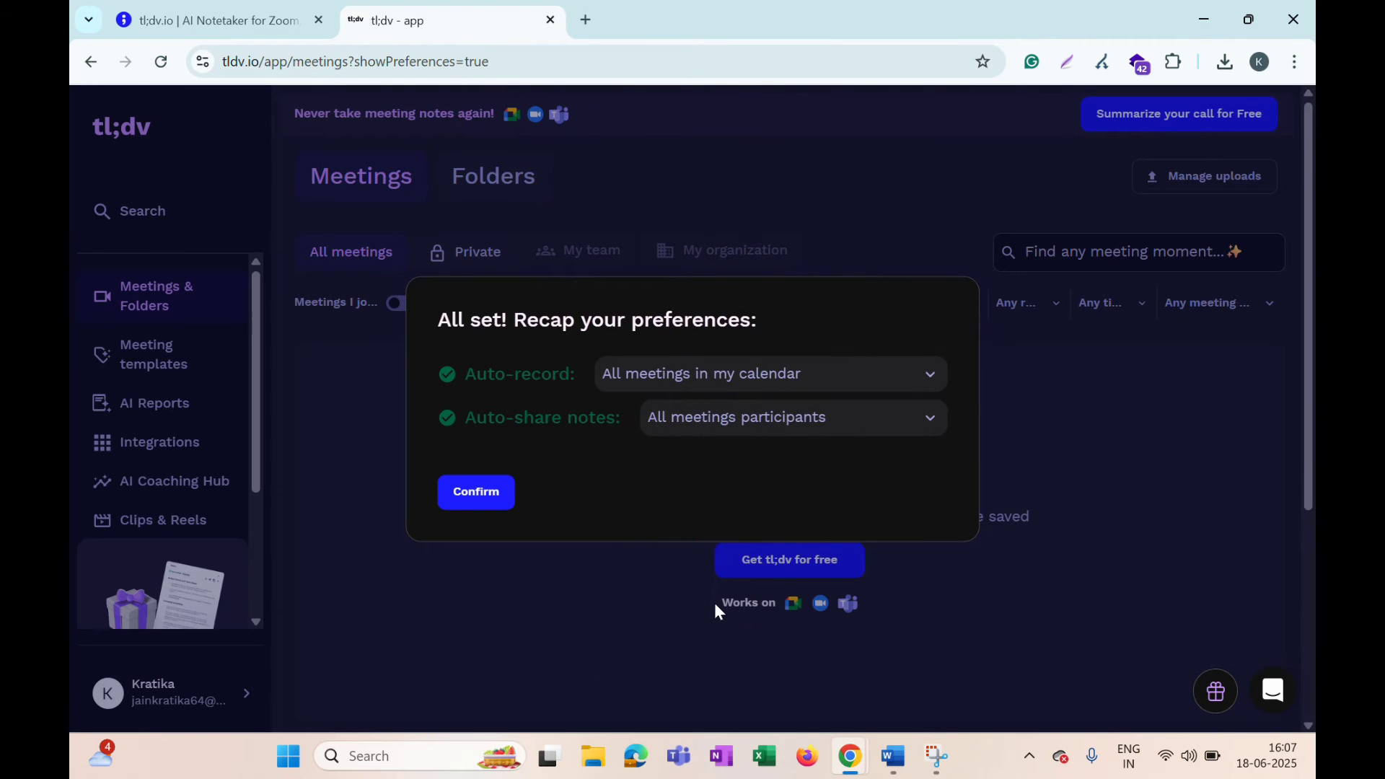
{"action": "left_click", "coordinate": [502, 497]}
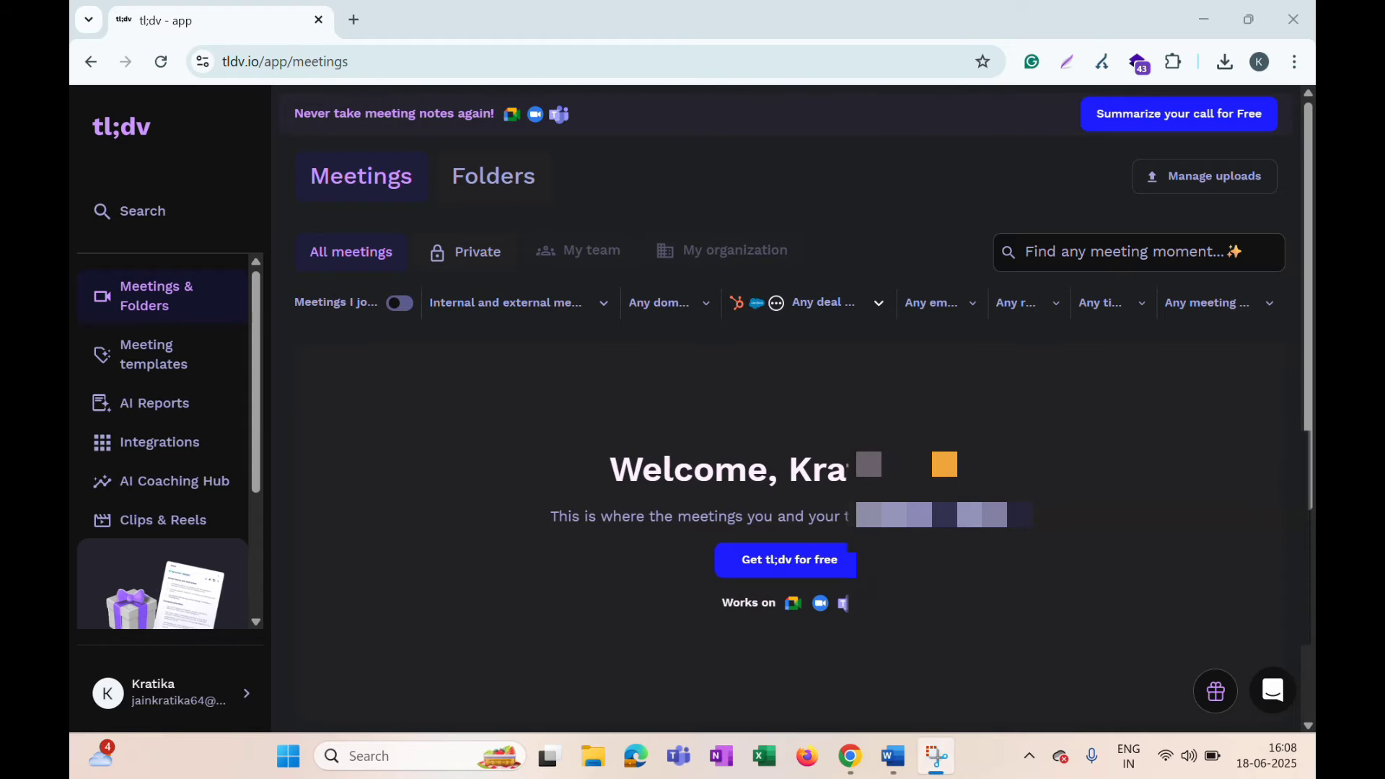
Get tl;dv for Chrome from the Chrome Web Store and install the extension.
{"action": "left_click", "coordinate": [792, 570]}
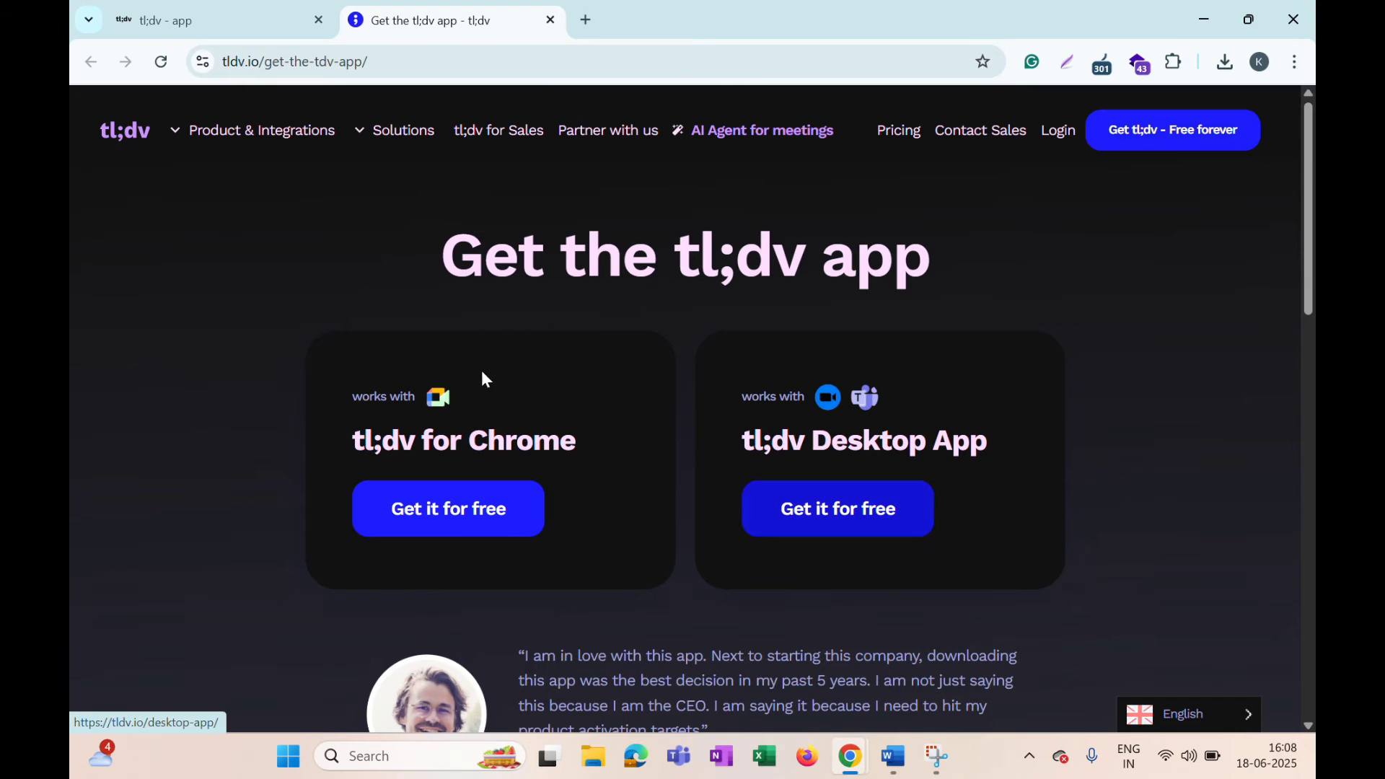
{"action": "left_click", "coordinate": [460, 519]}
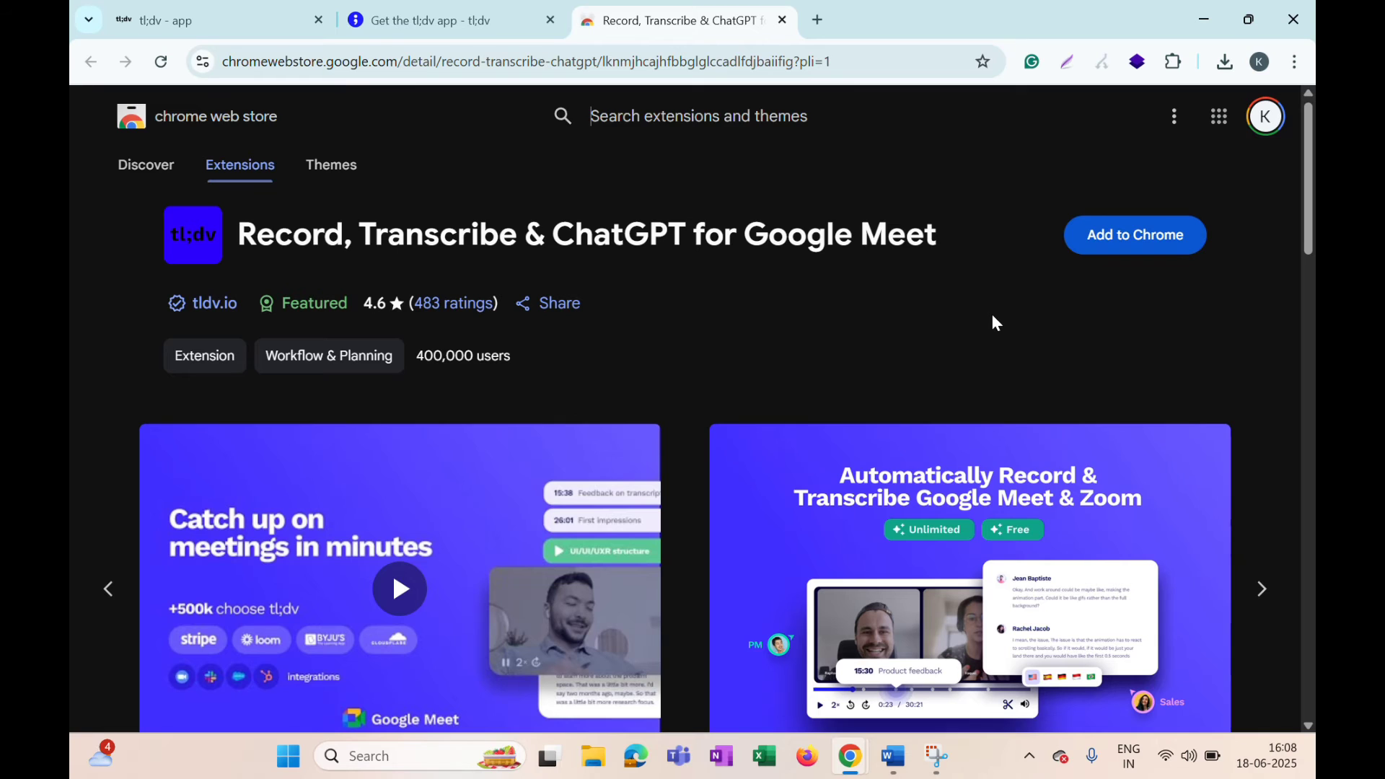
{"action": "left_click", "coordinate": [1115, 238]}
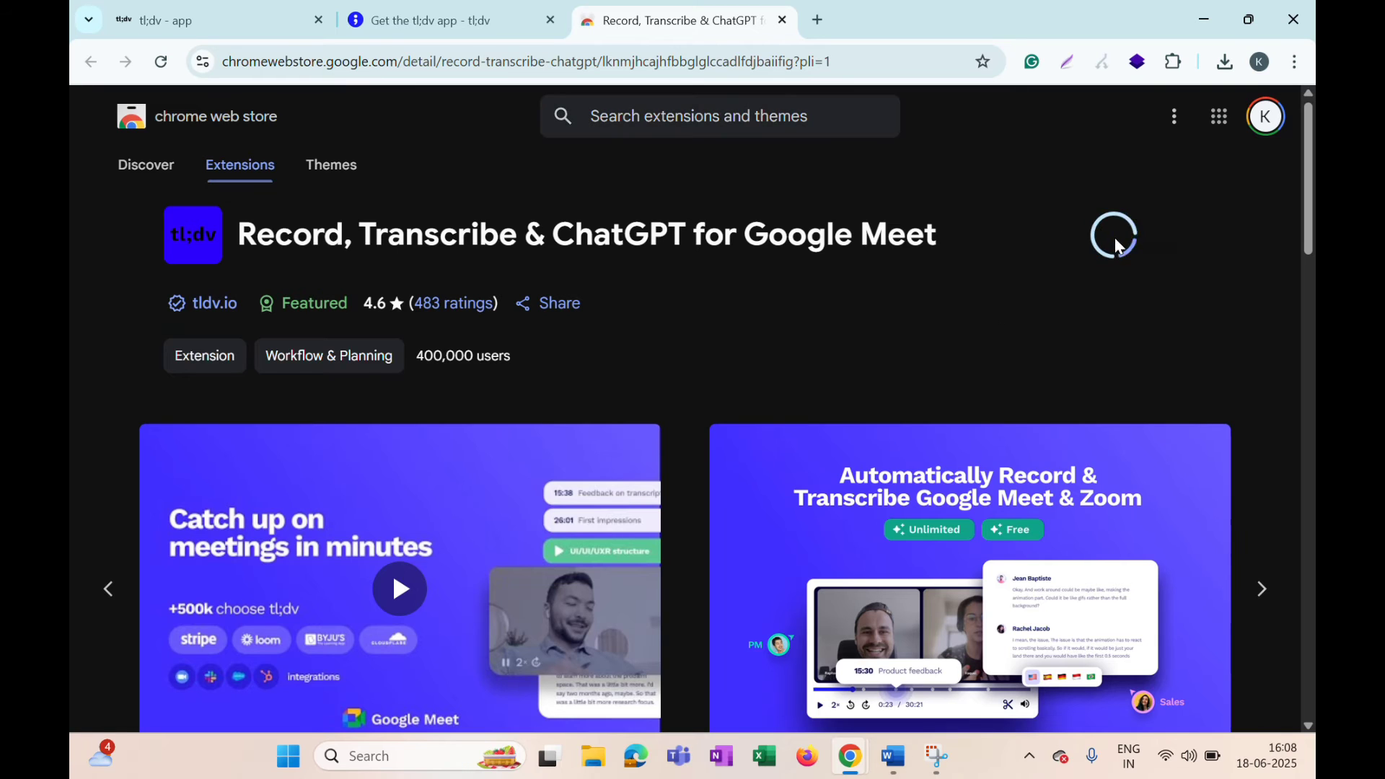
{"action": "left_click", "coordinate": [764, 248]}
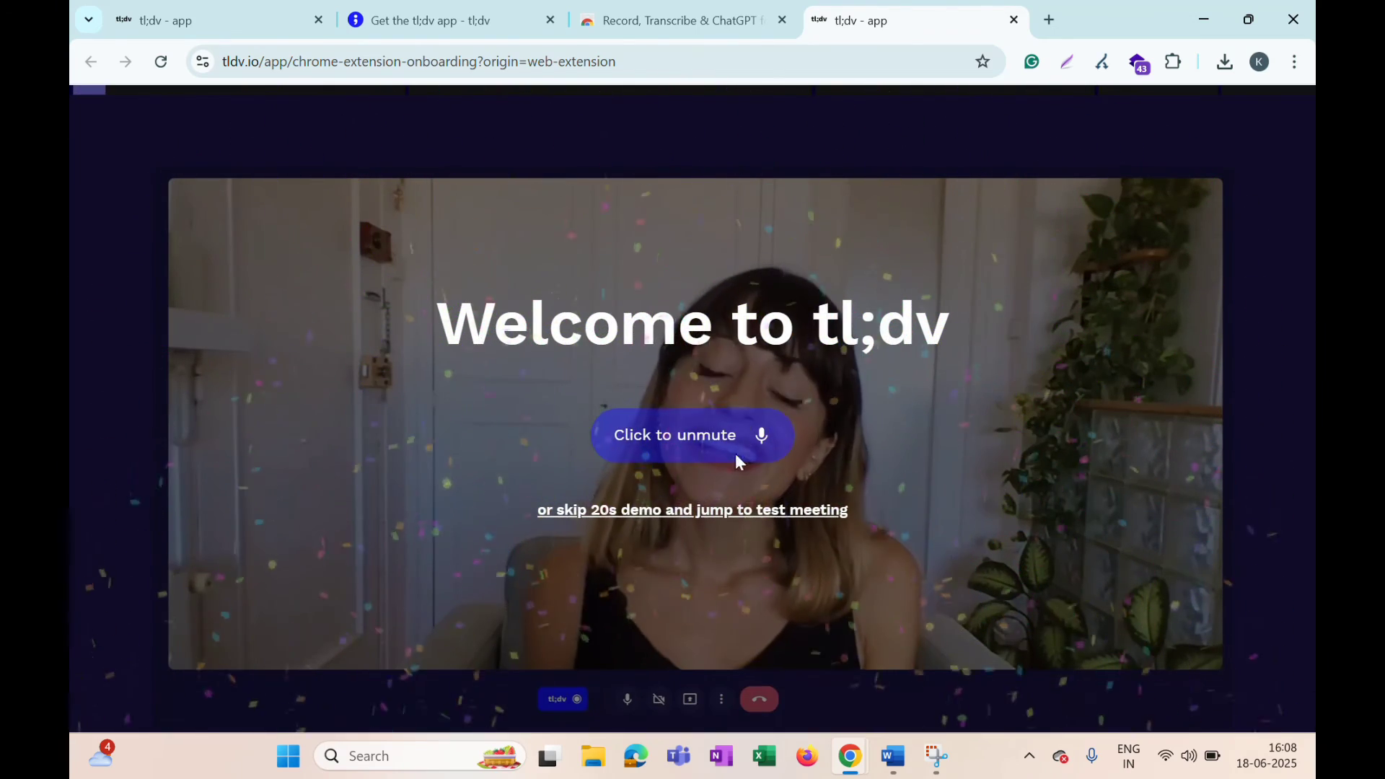
Play the tl;dv welcome demo with sound, try its record control, and close the onboarding page.
{"action": "left_click", "coordinate": [734, 443]}
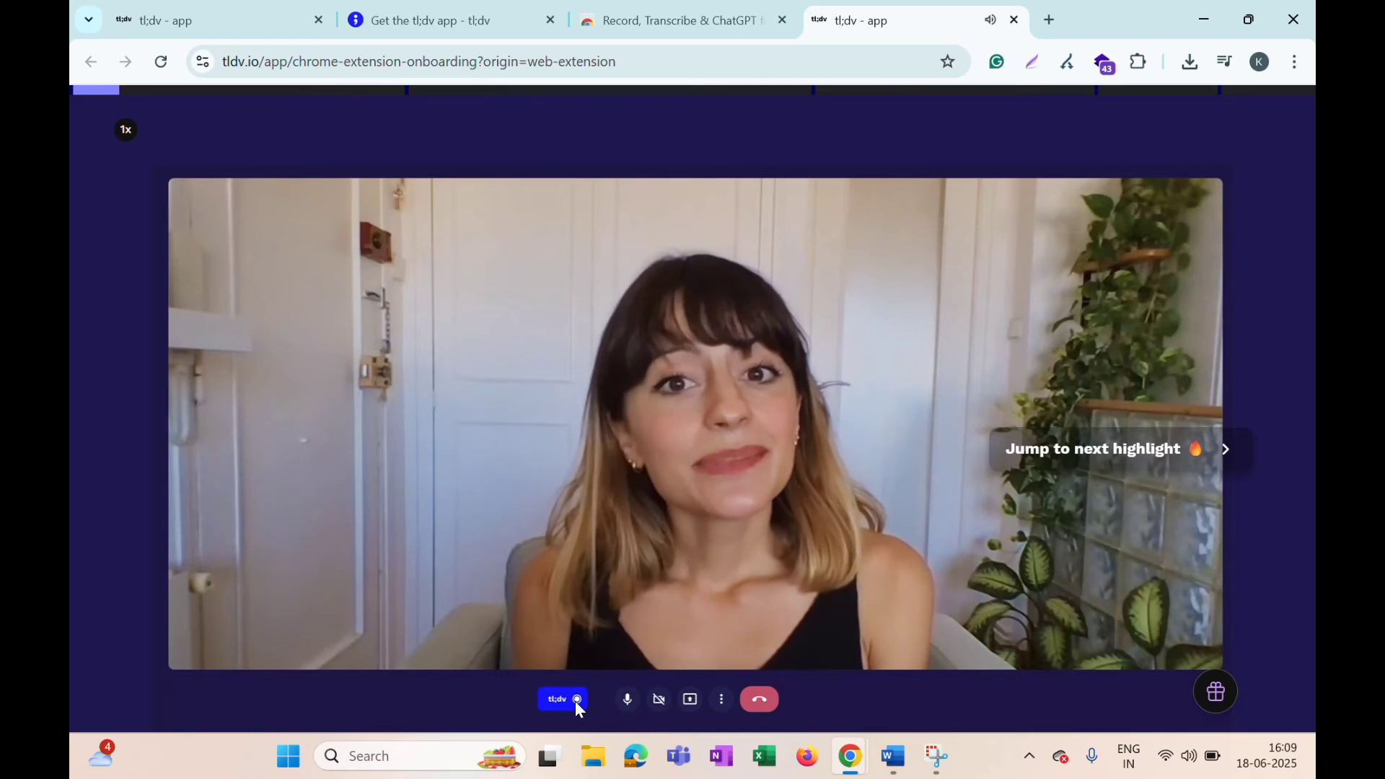
{"action": "left_click", "coordinate": [579, 710]}
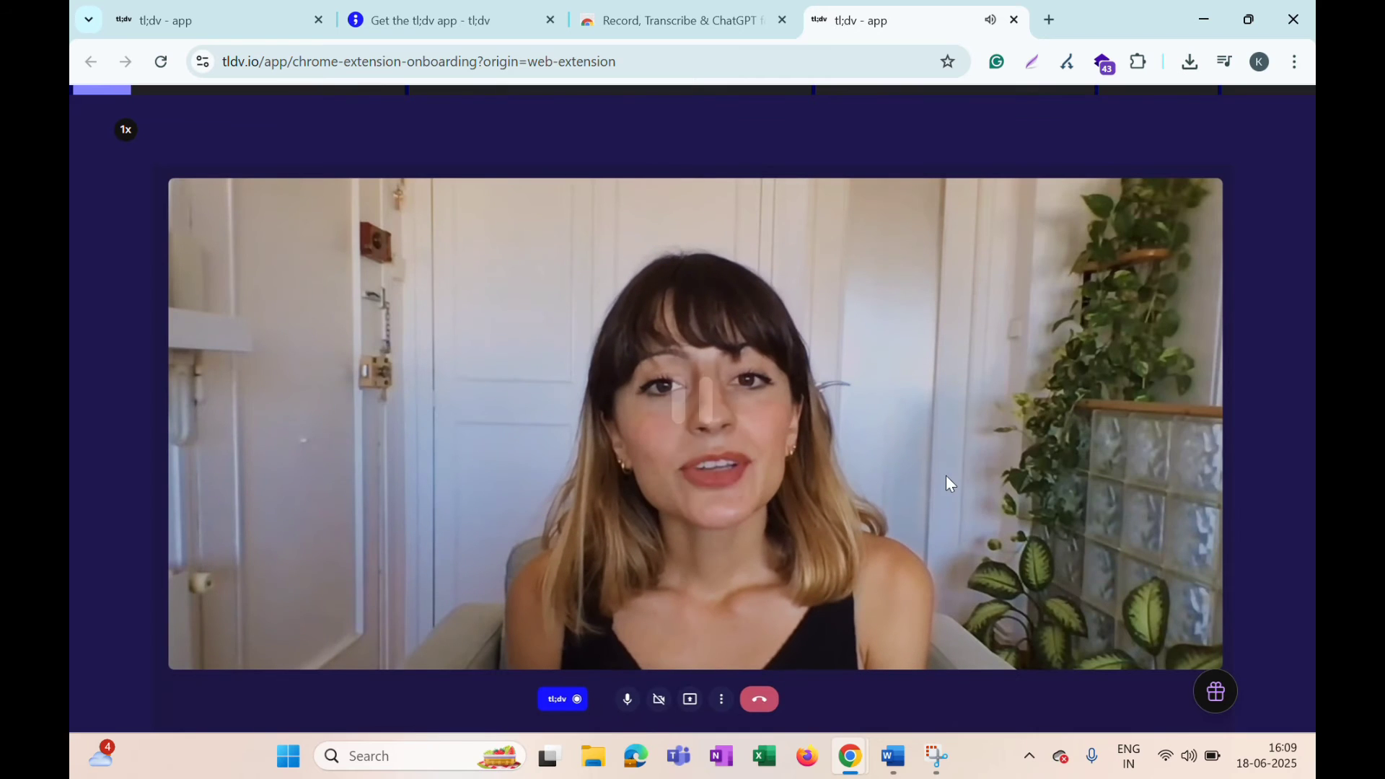
{"action": "left_click", "coordinate": [1015, 21]}
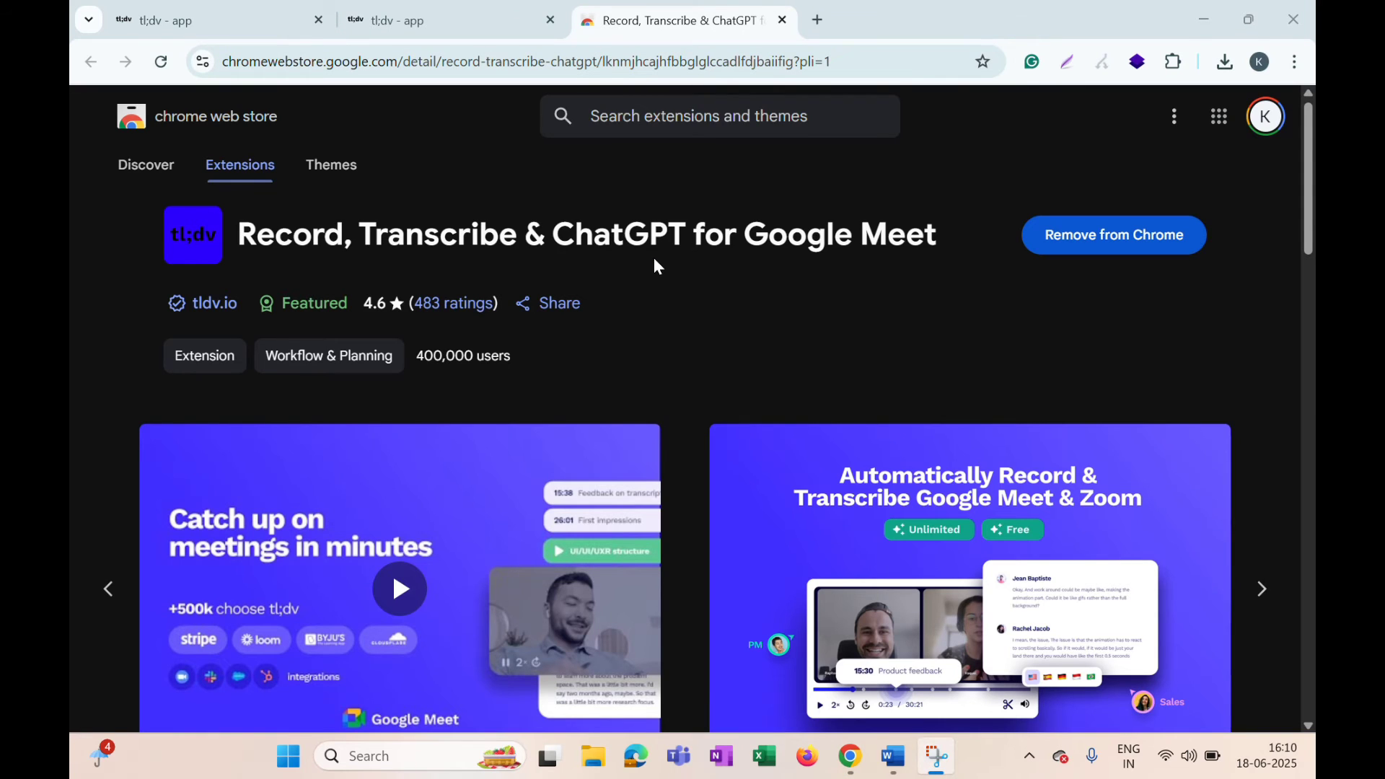
Start a tl;dv recording in a Google Meet call in a new tab and admit the AI notetaker.
{"action": "left_click", "coordinate": [819, 20]}
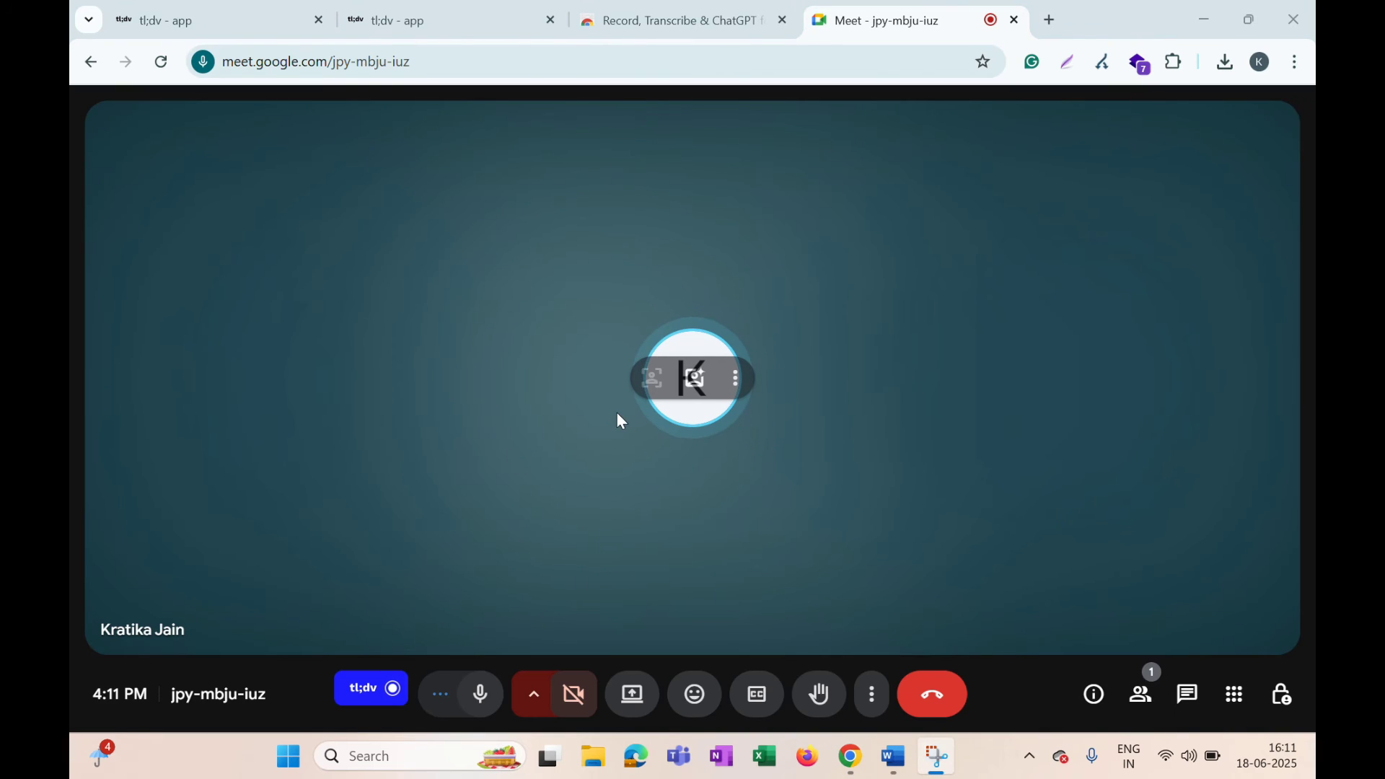
{"action": "left_click", "coordinate": [394, 696]}
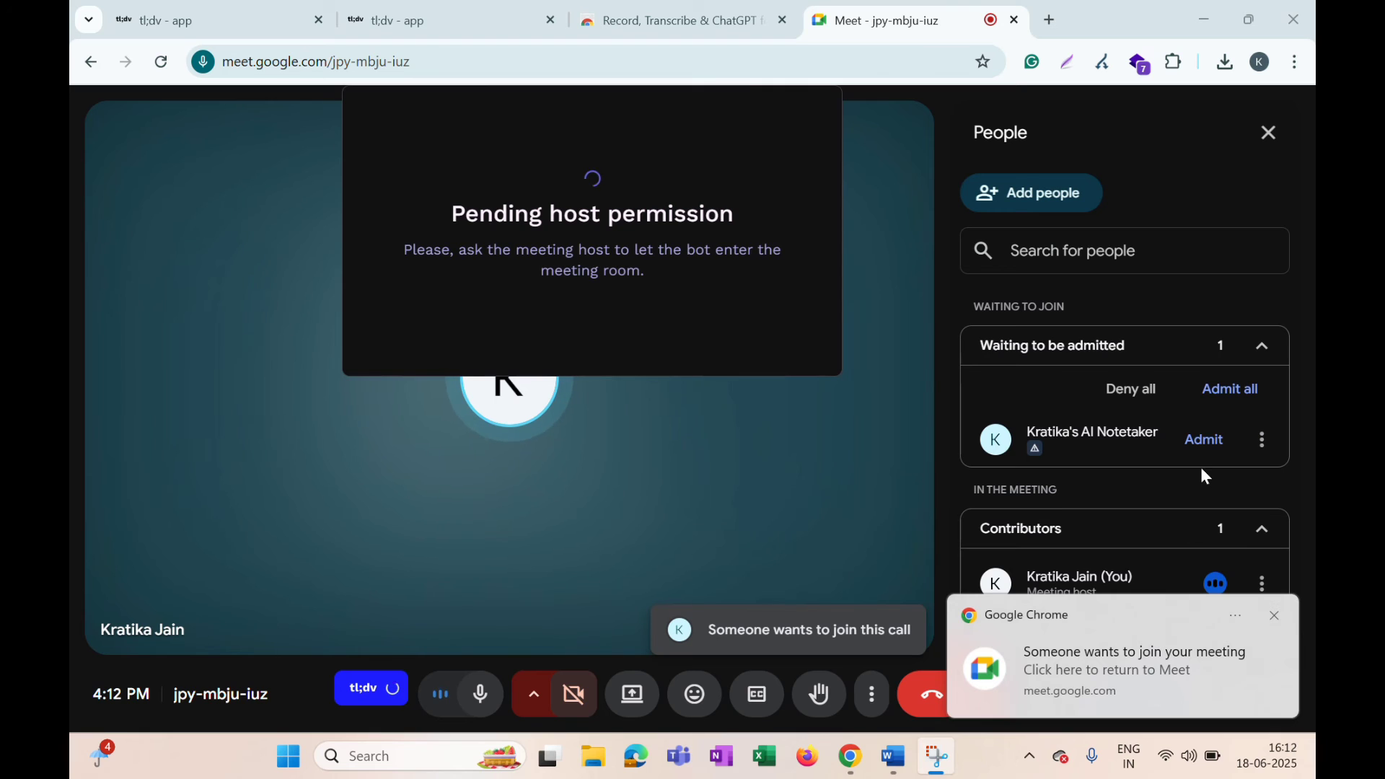
{"action": "left_click", "coordinate": [1204, 440]}
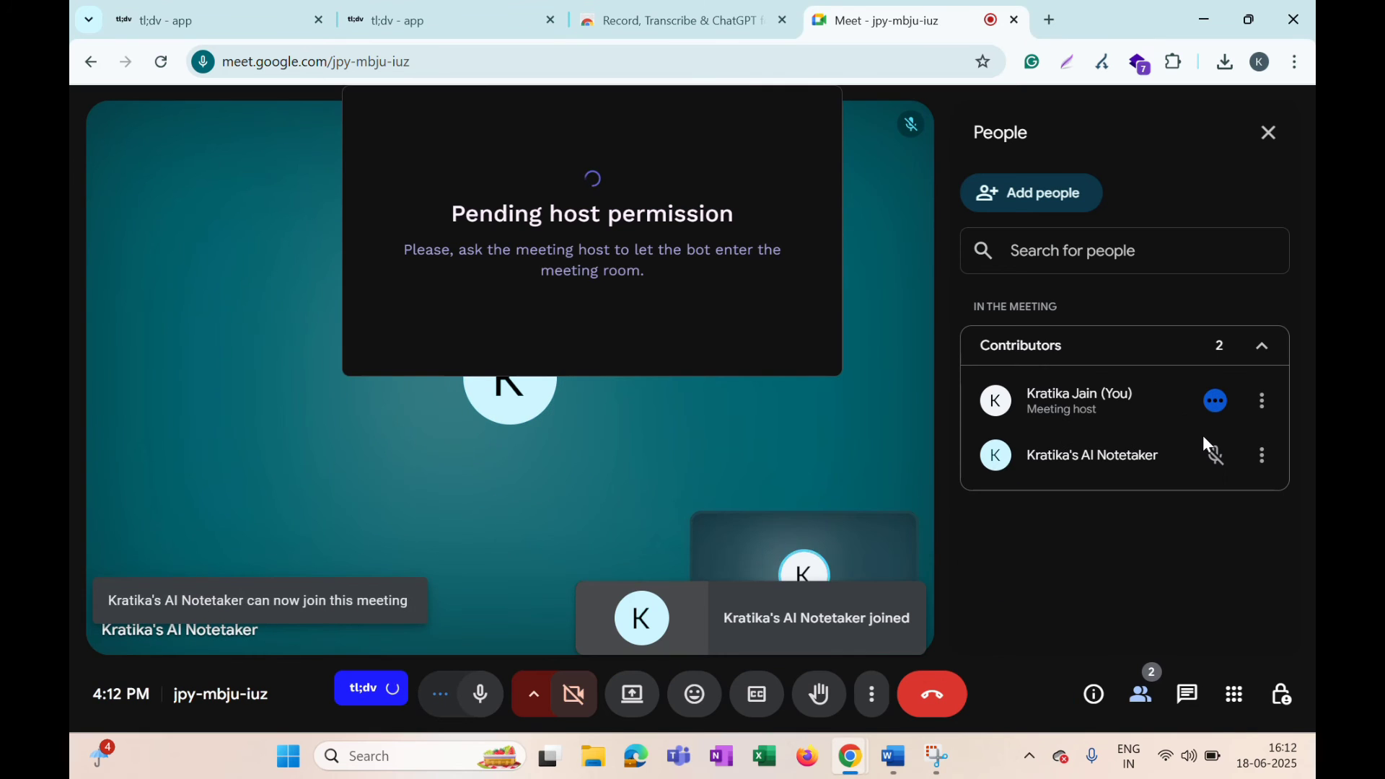
{"action": "left_click", "coordinate": [1274, 134]}
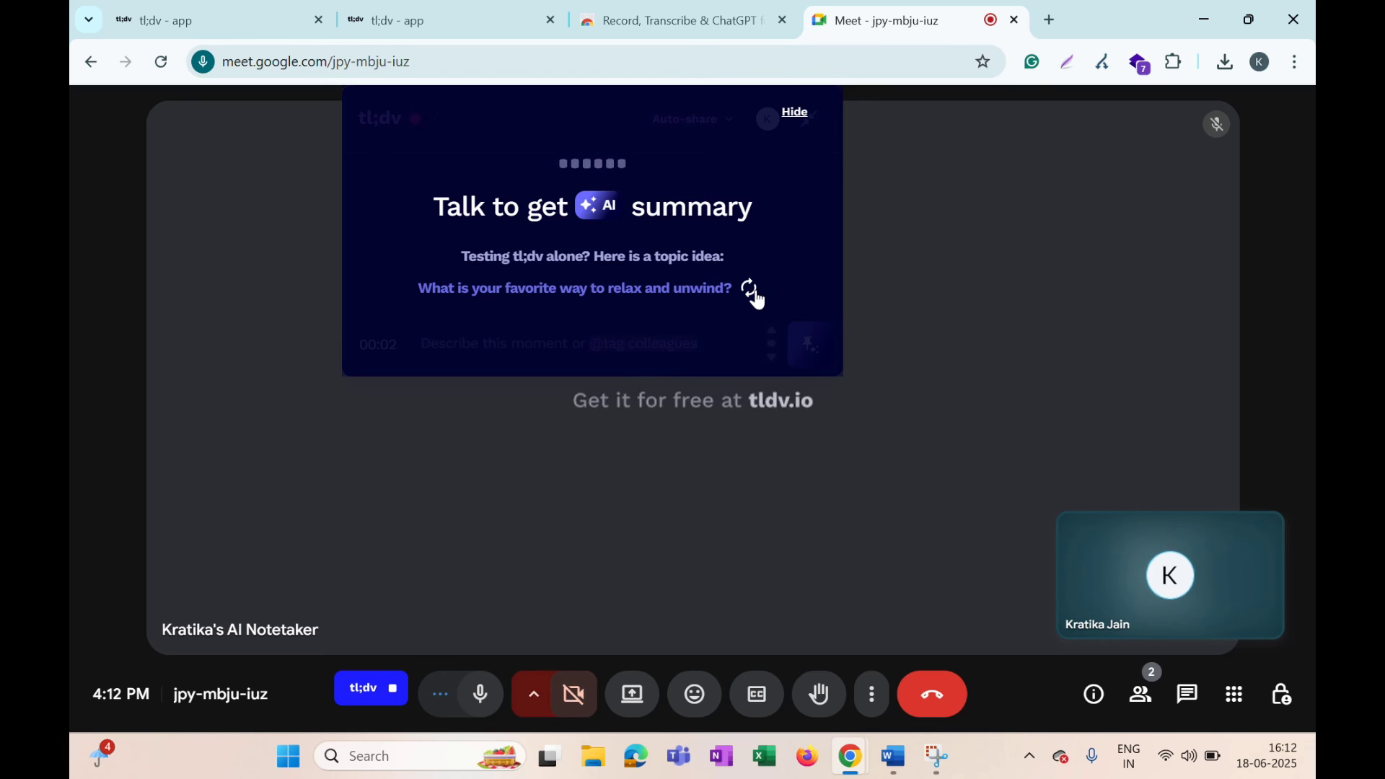
Stop and save the tl;dv recording of the Google Meet call, and open the saved recording.
{"action": "left_click", "coordinate": [394, 694]}
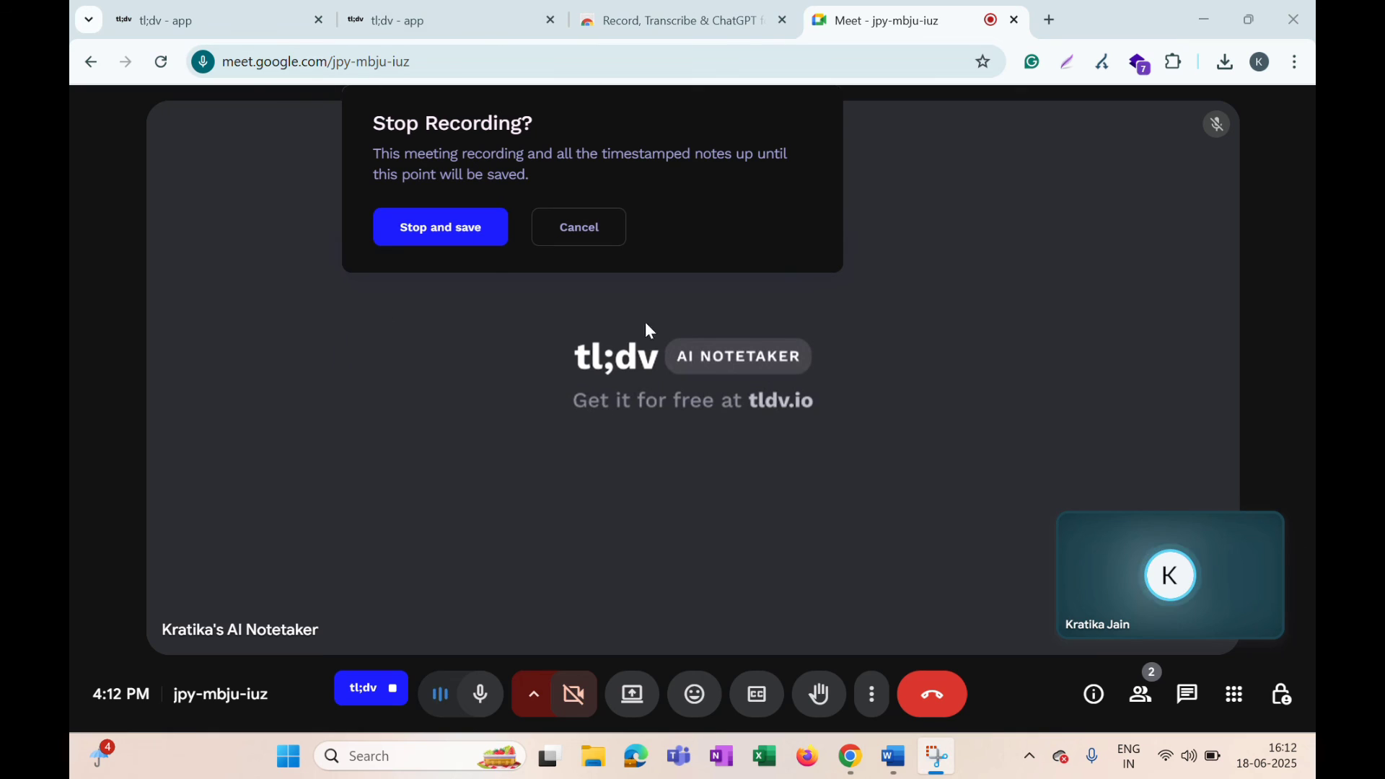
{"action": "left_click", "coordinate": [434, 238]}
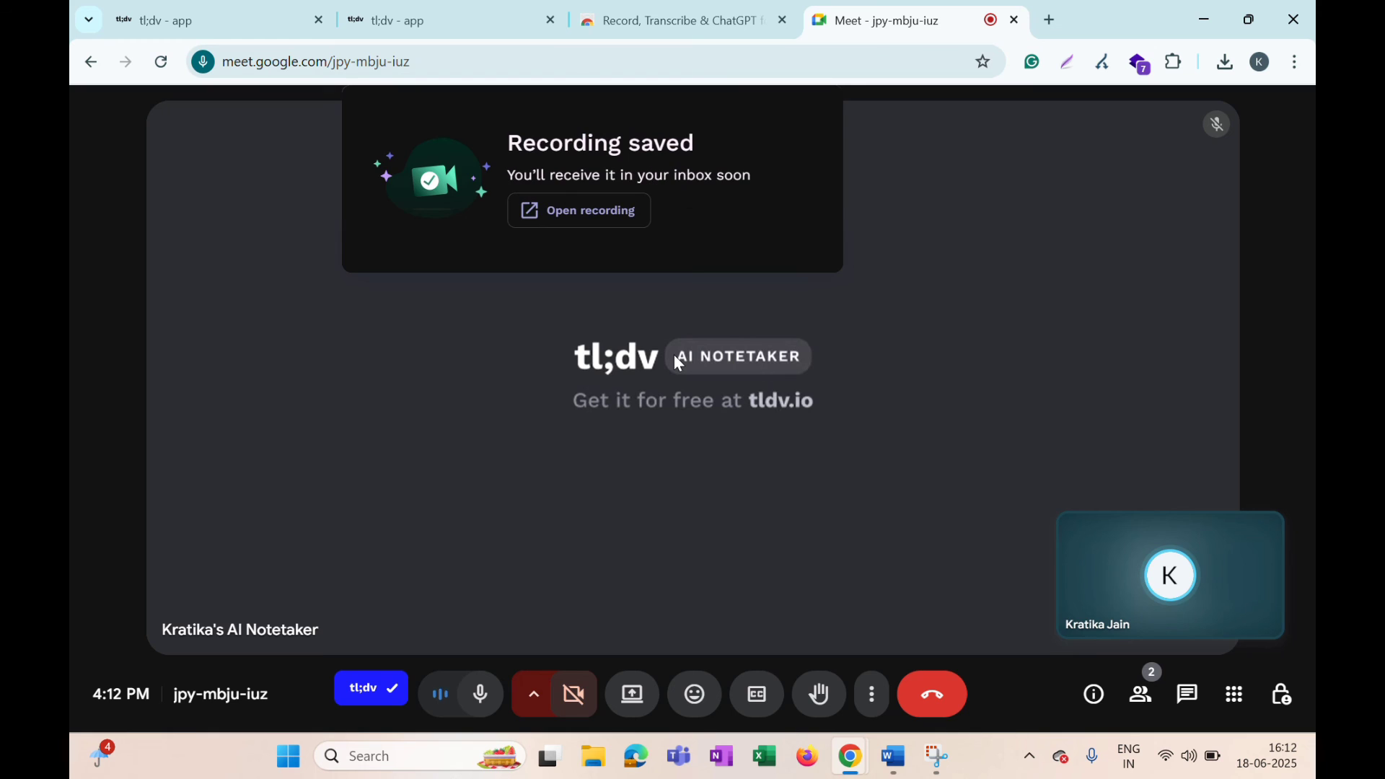
{"action": "left_click", "coordinate": [580, 212]}
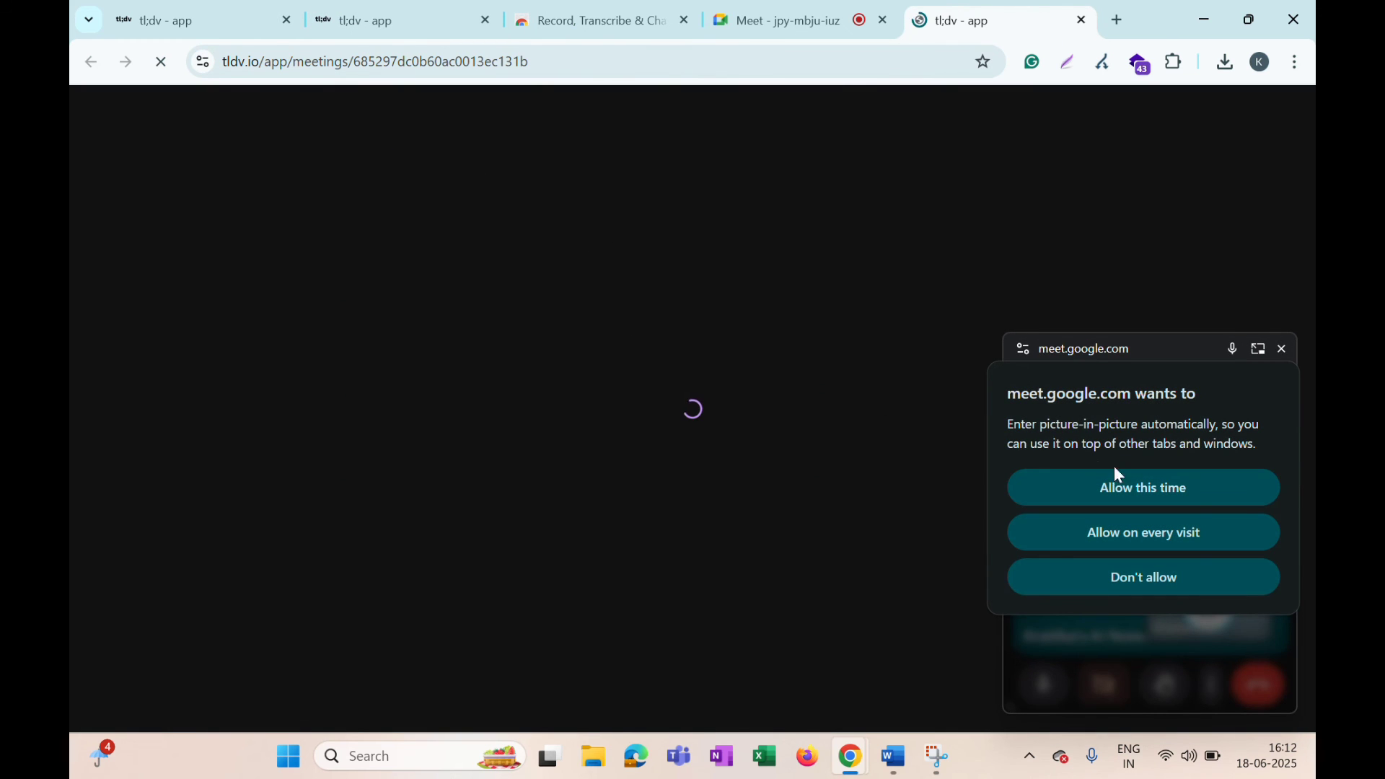
Allow Meet's picture-in-picture for this time only and close its floating window, then briefly play the meeting recording and pause it.
{"action": "left_click", "coordinate": [1169, 478]}
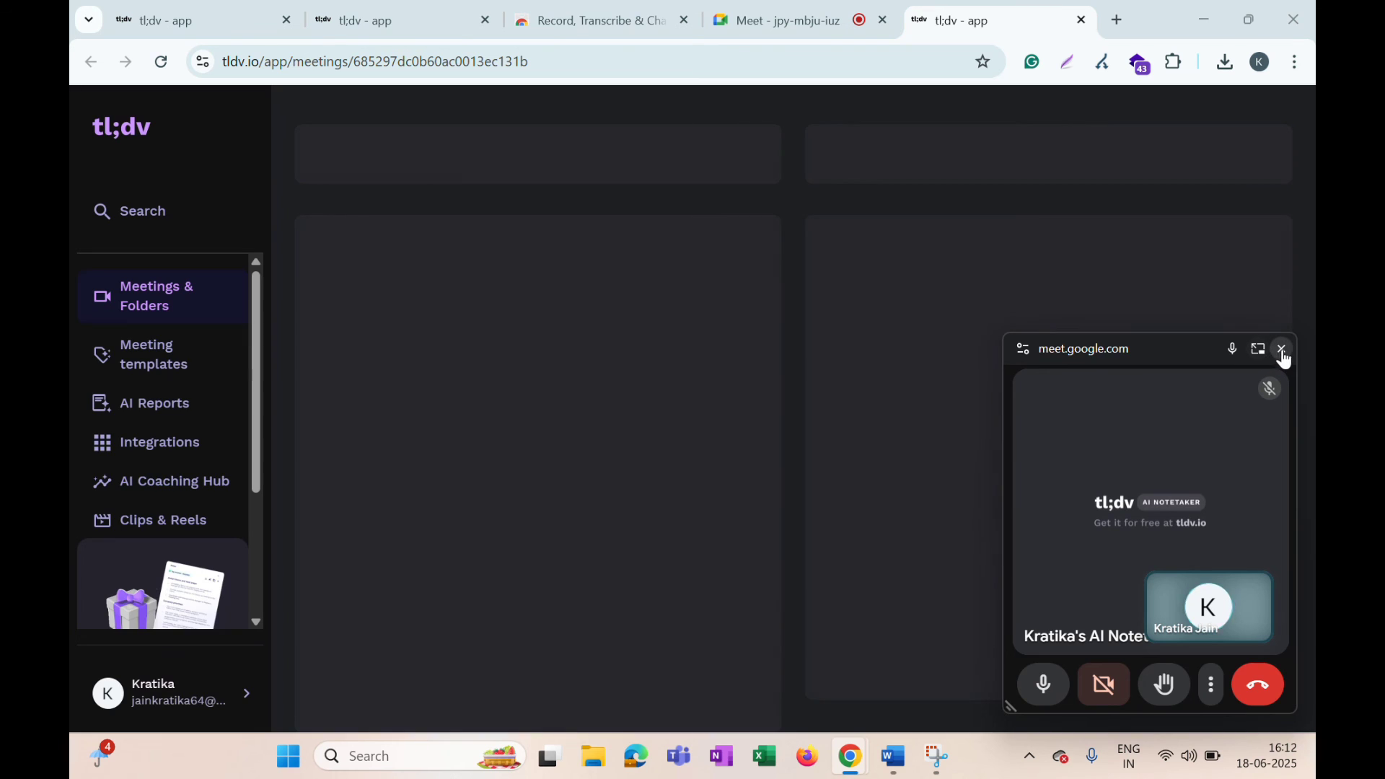
{"action": "left_click", "coordinate": [1283, 350]}
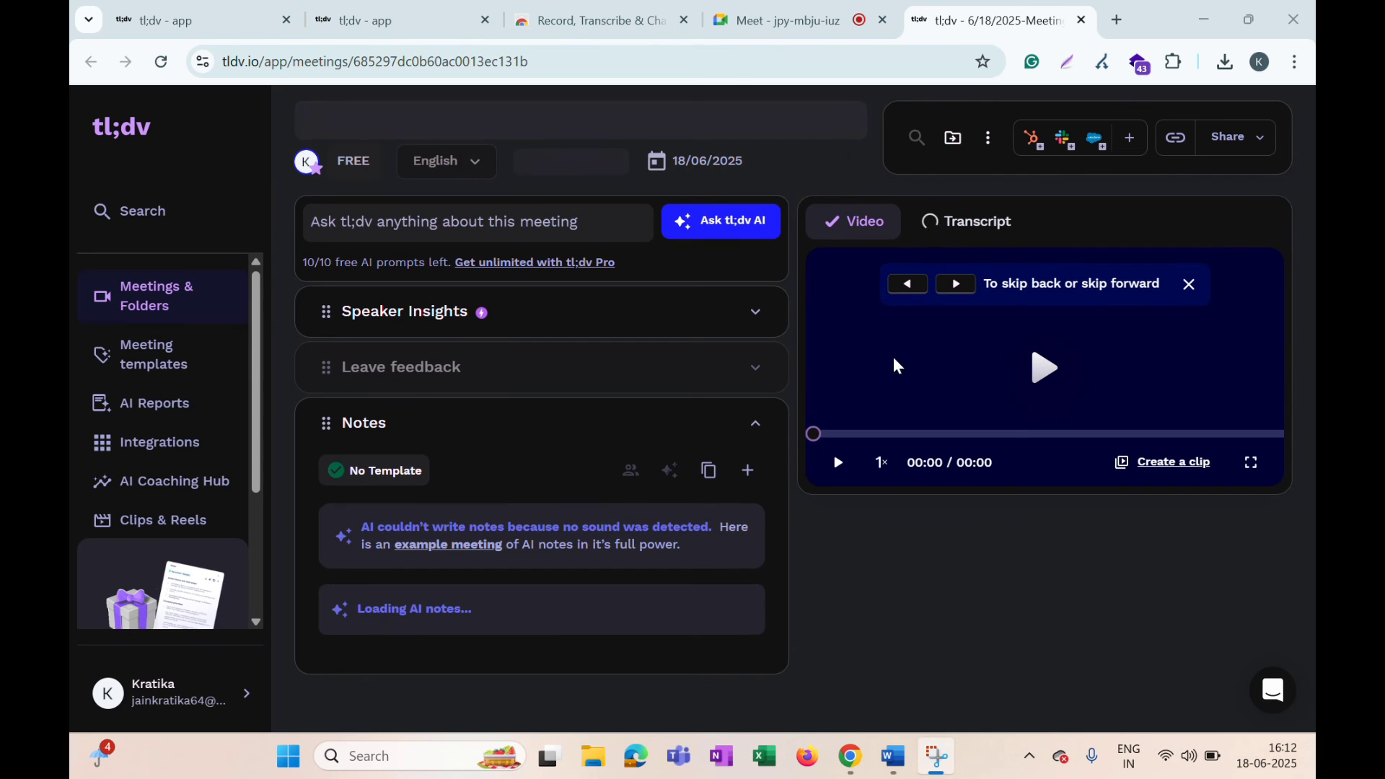
{"action": "left_click", "coordinate": [1048, 370]}
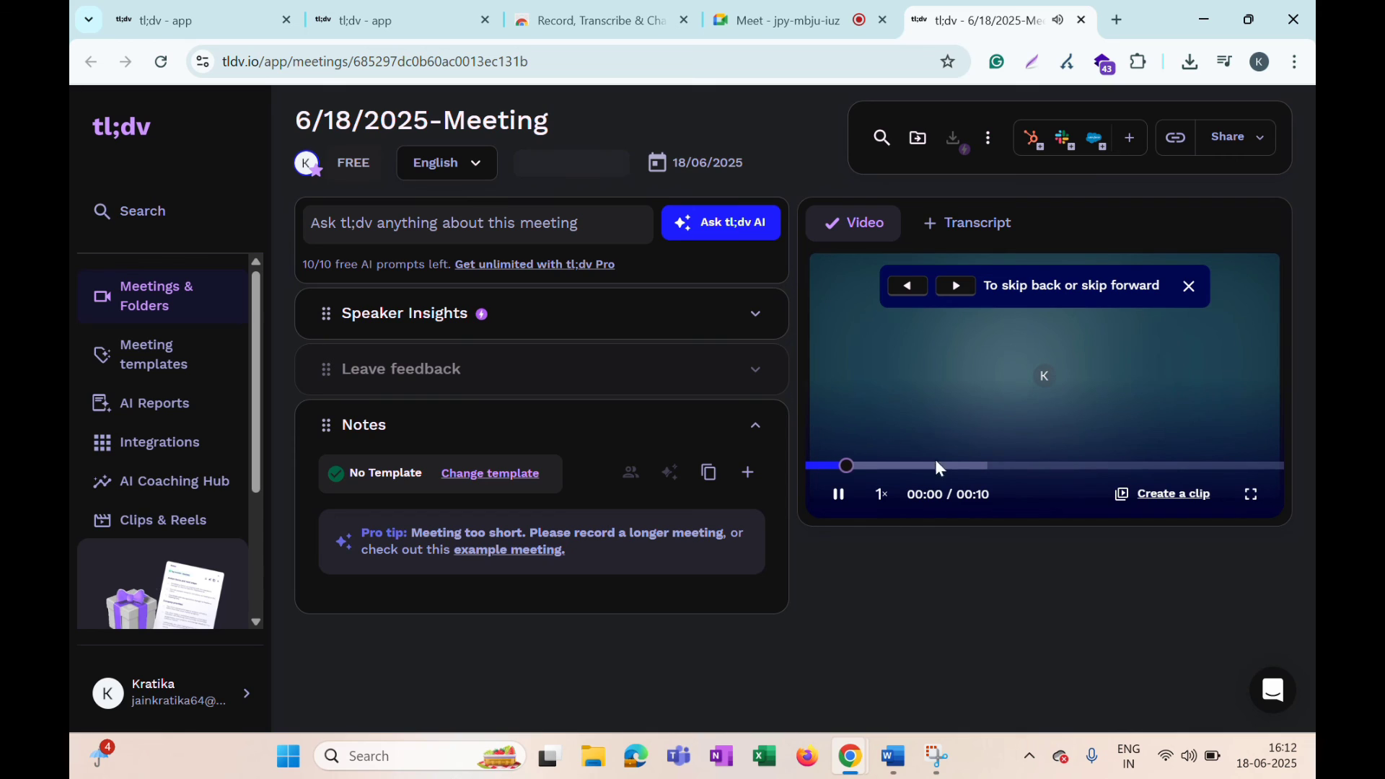
{"action": "left_click", "coordinate": [839, 495]}
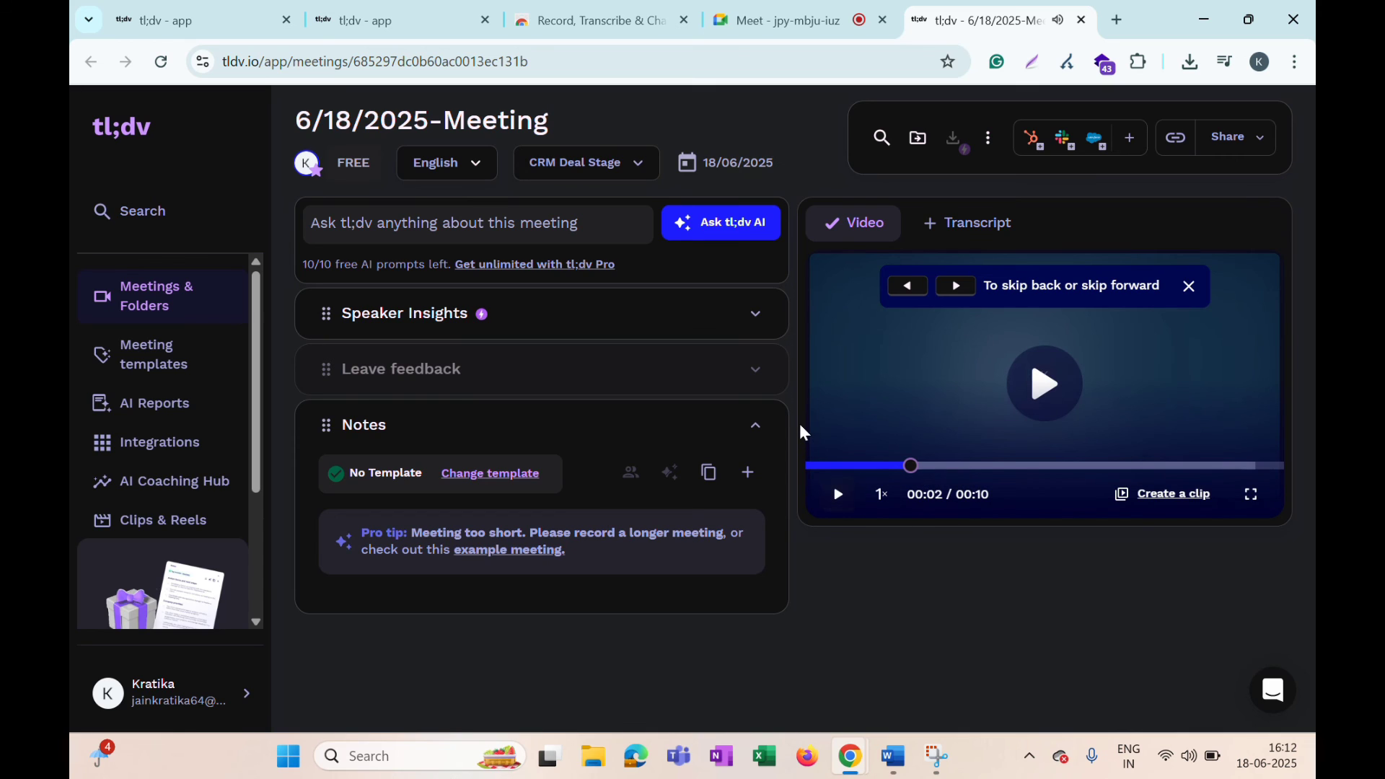